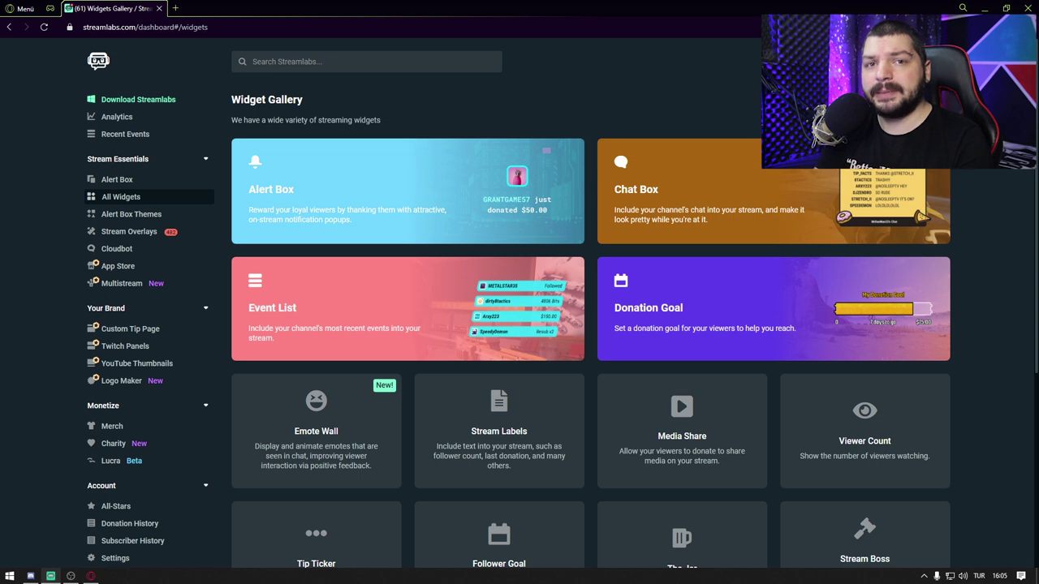
# Step: Show the Widget Gallery listing Alert Box, Chat Box, Event List and Donation Goal
pyautogui.click(118, 203)
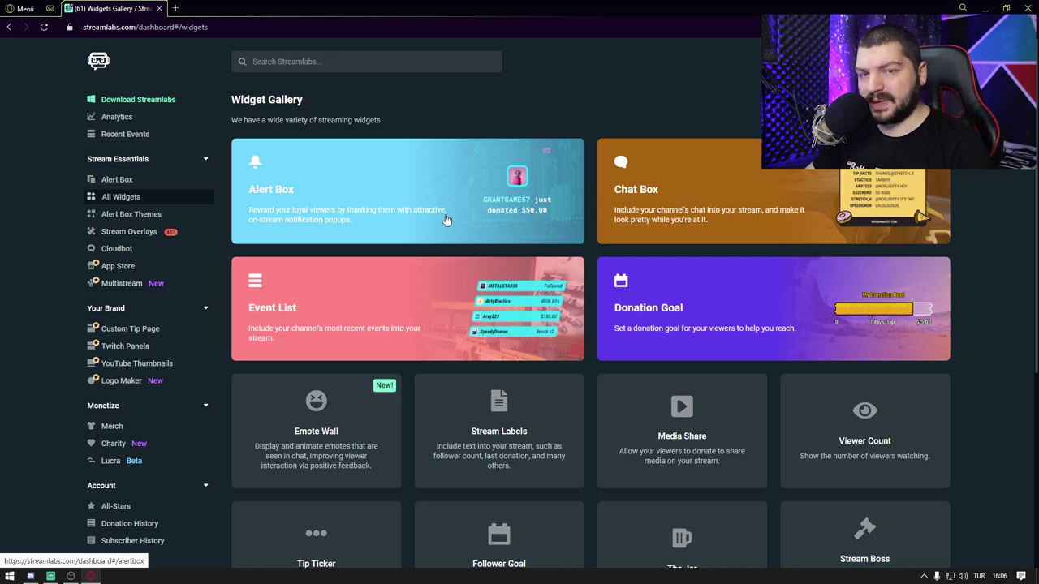
# Step: Open the Chat Box widget page, review its URL and theme settings, then return to OBS
pyautogui.click(75, 578)
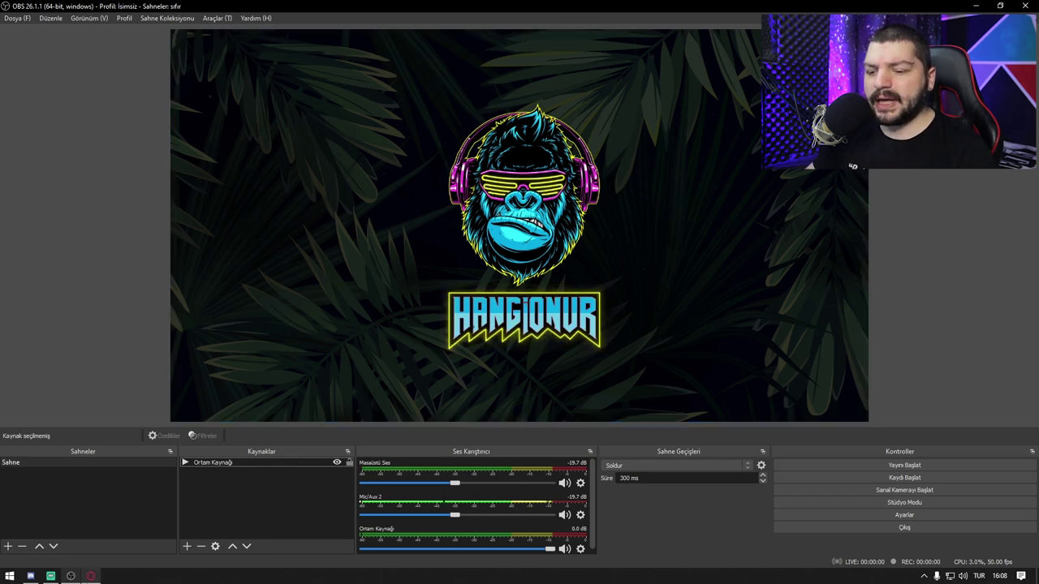
pyautogui.click(90, 576)
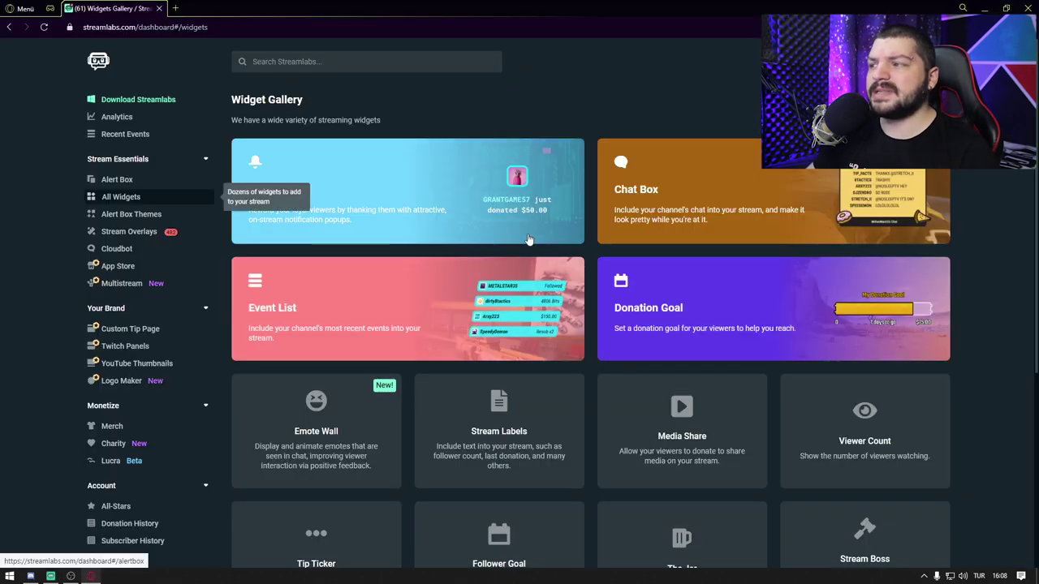
pyautogui.click(655, 227)
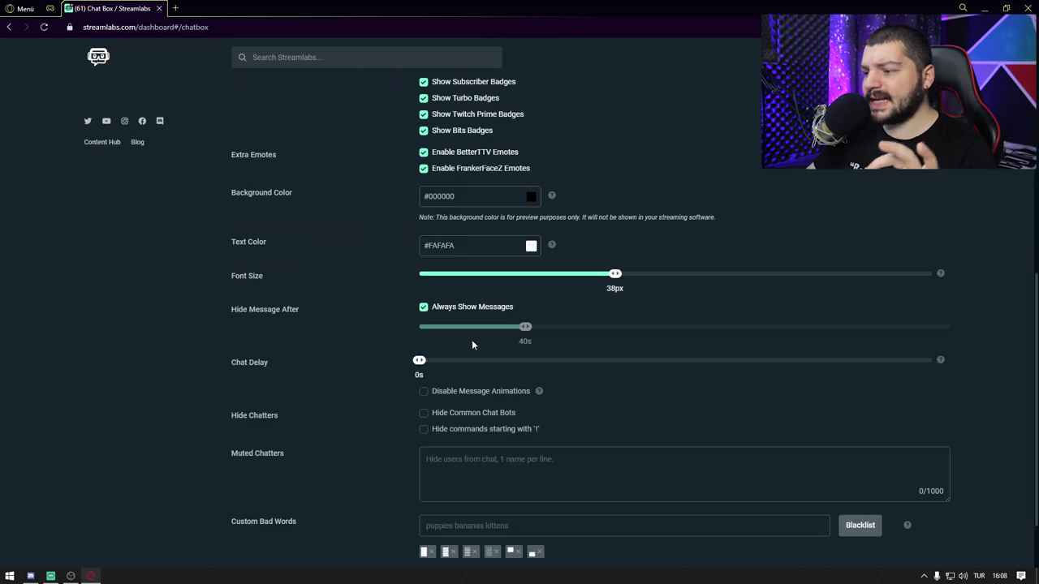
pyautogui.scroll(-1, 472, 339)
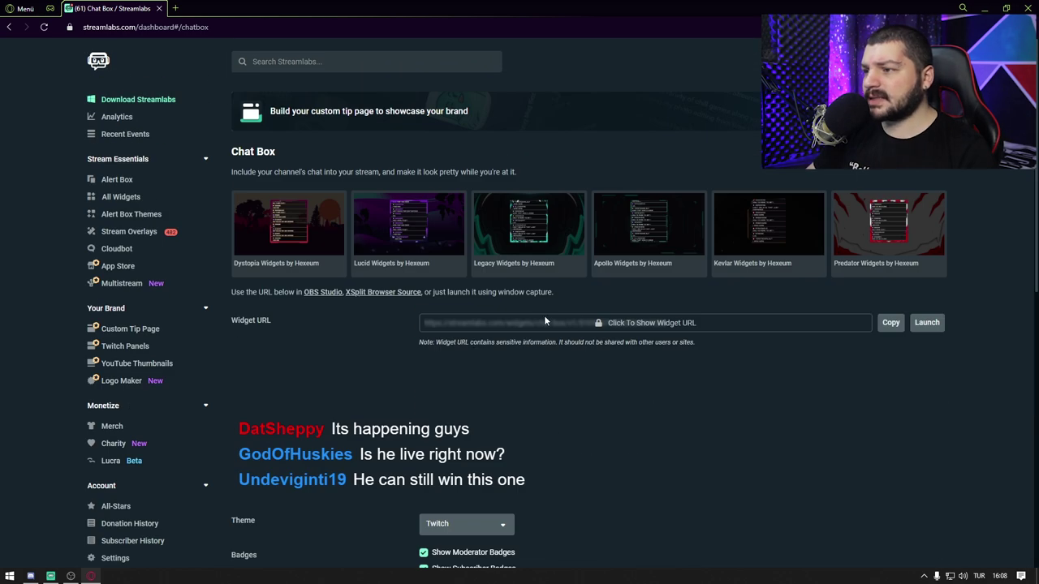
pyautogui.scroll(-1, 559, 357)
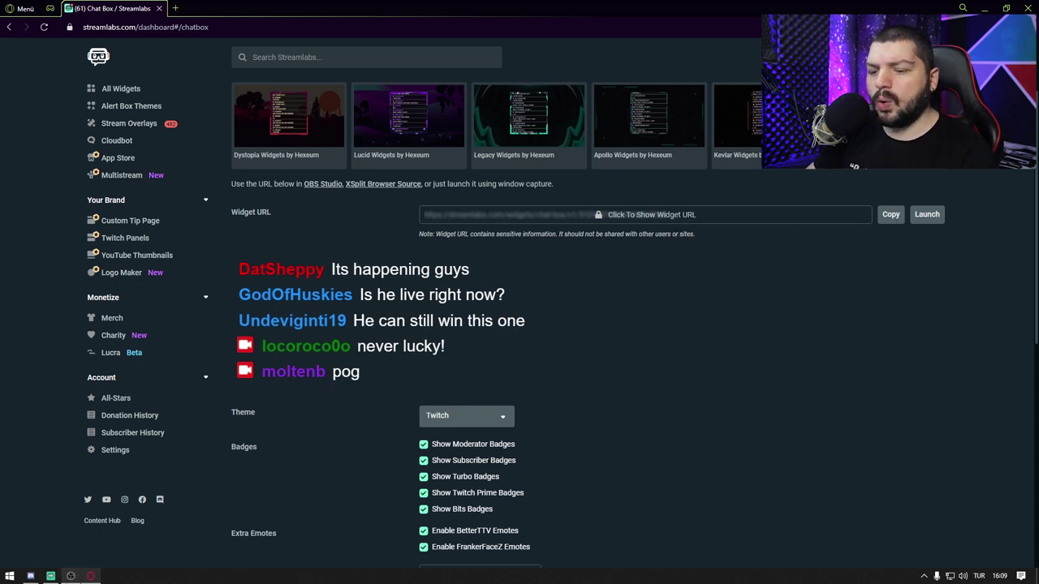
pyautogui.click(71, 576)
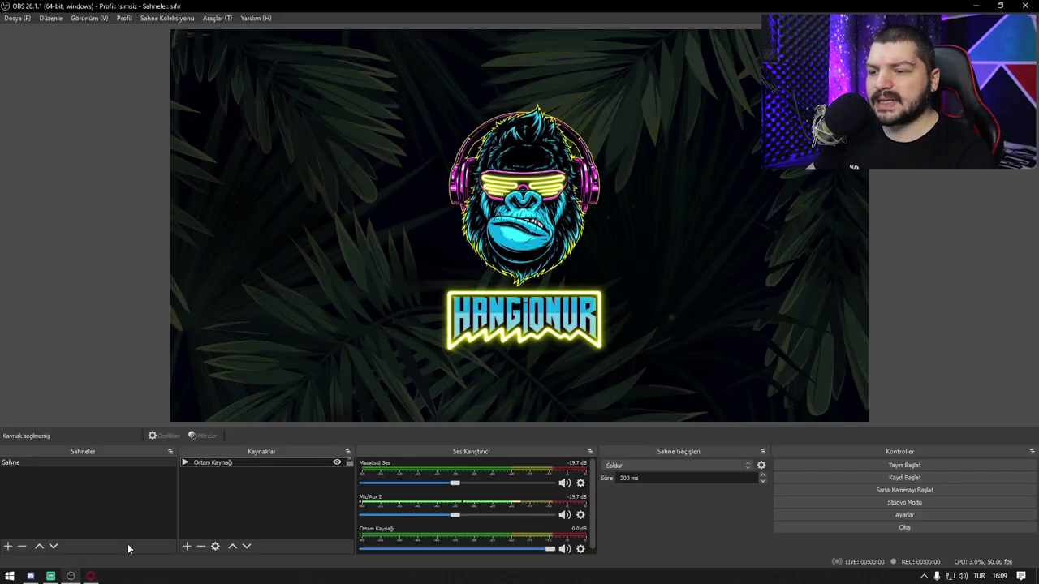
# Step: Add a browser source named Chat using the pasted Streamlabs chat box URL
pyautogui.rightClick(244, 504)
pyautogui.moveTo(307, 431)
pyautogui.click(447, 520)
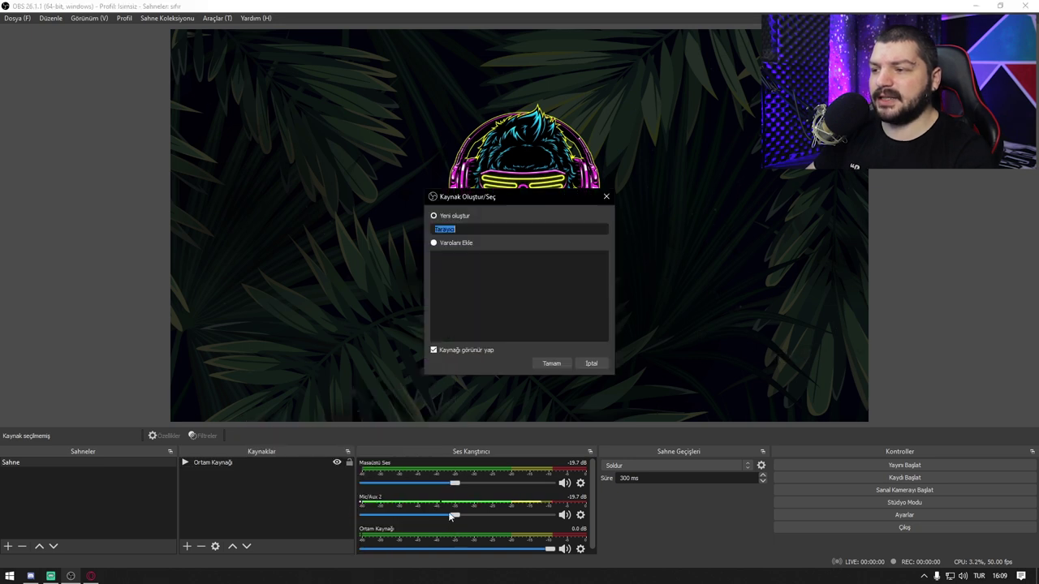
pyautogui.press('BackSpace')
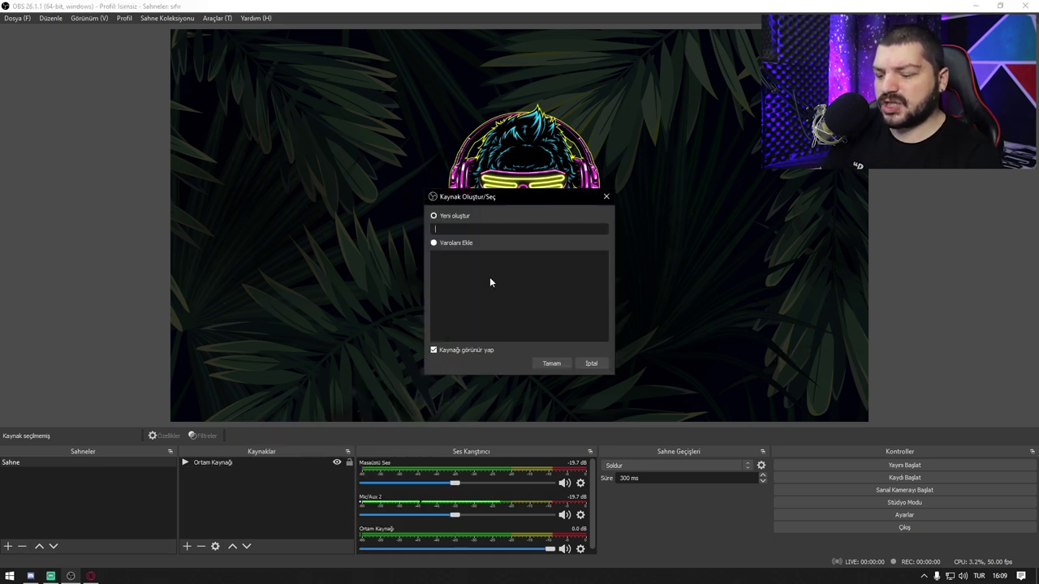
pyautogui.write('Chat')
pyautogui.press('Return')
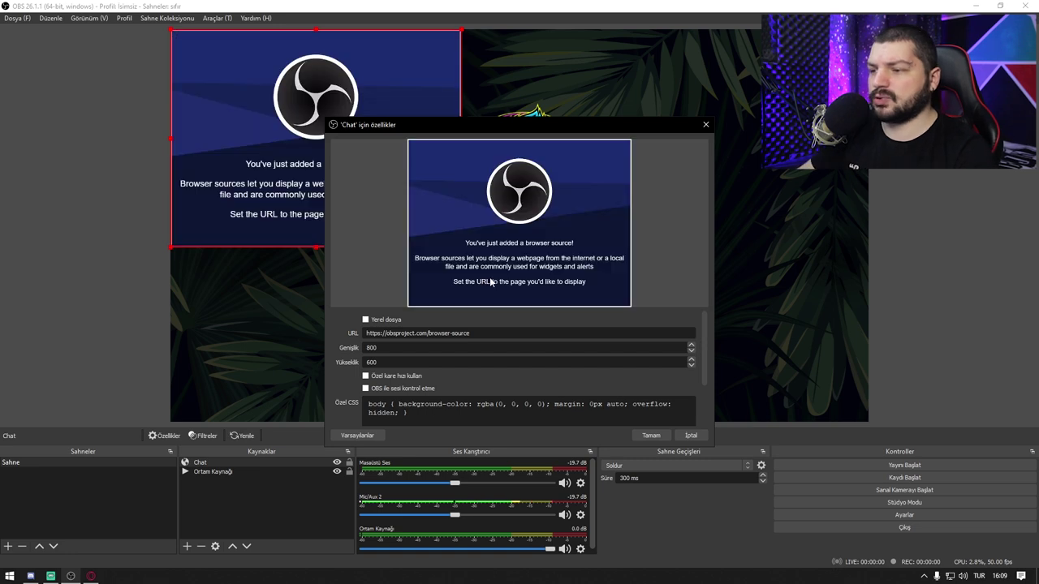
pyautogui.moveTo(361, 336); pyautogui.dragTo(752, 355)
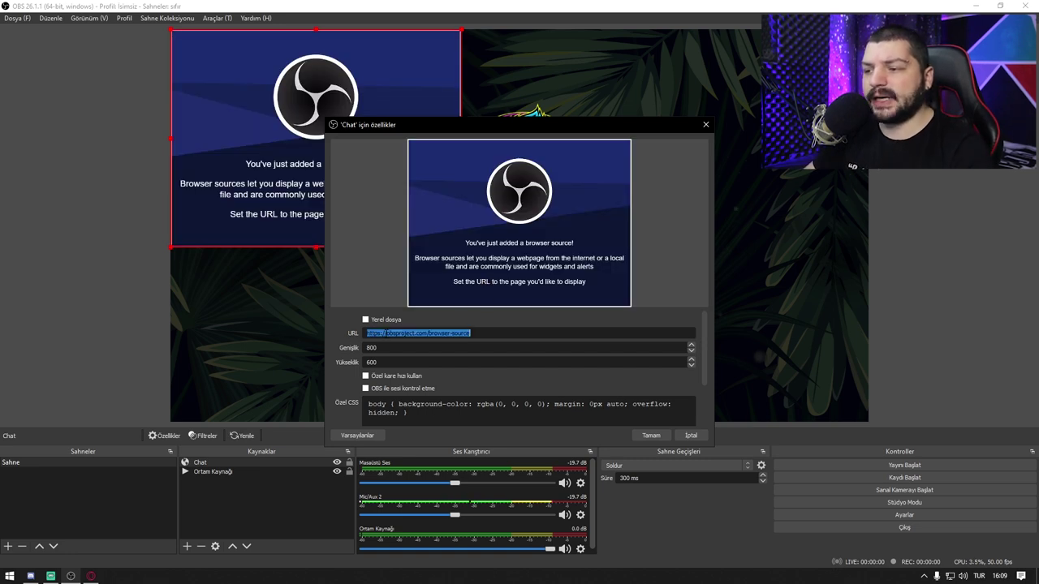
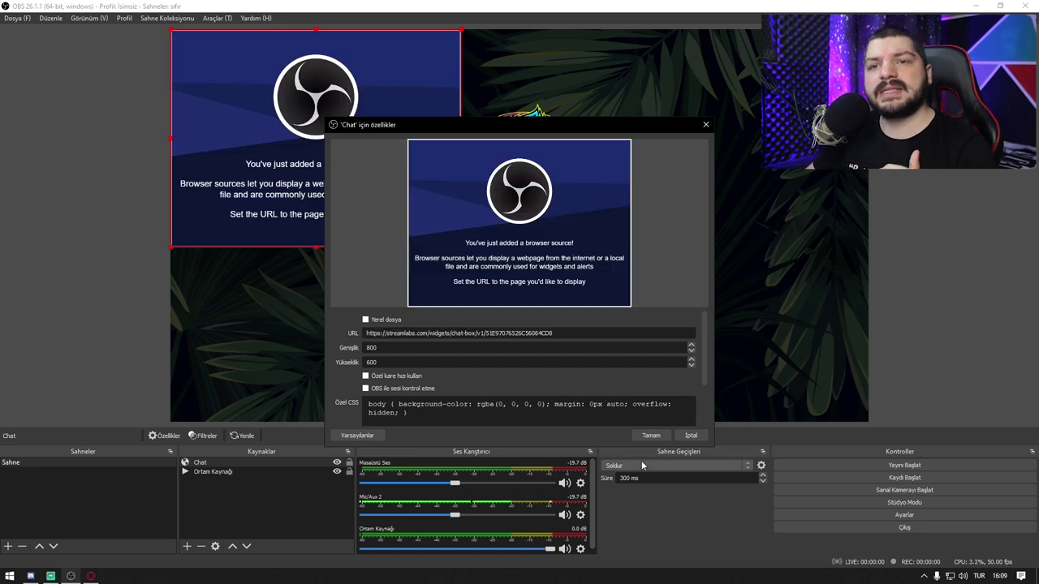
pyautogui.click(652, 435)
# Step: Move and resize the Chat source into the canvas's lower-left corner, then go back to Streamlabs
pyautogui.moveTo(480, 293); pyautogui.dragTo(387, 335)
pyautogui.moveTo(461, 202); pyautogui.dragTo(426, 231)
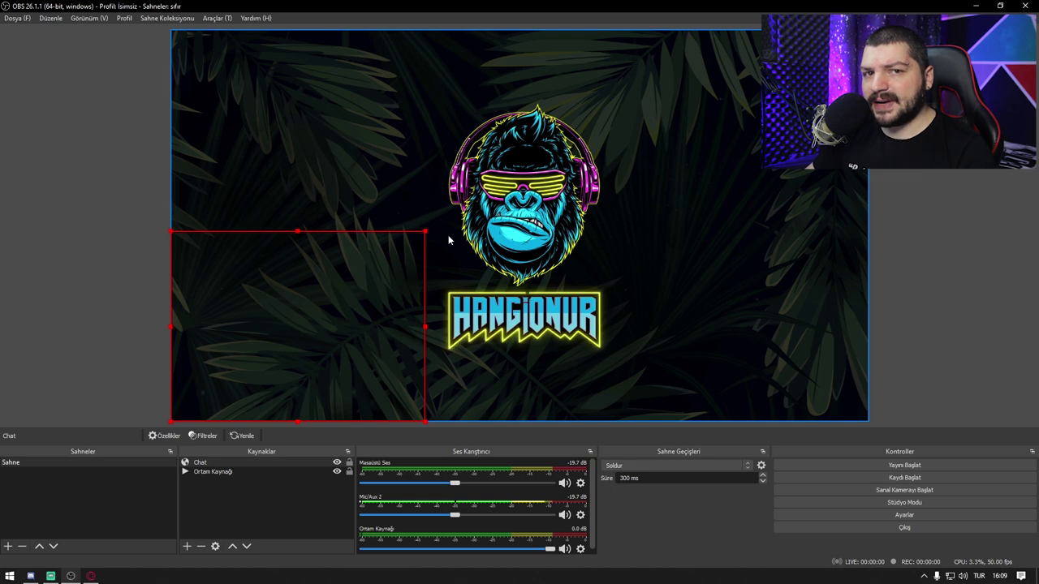
pyautogui.click(228, 474)
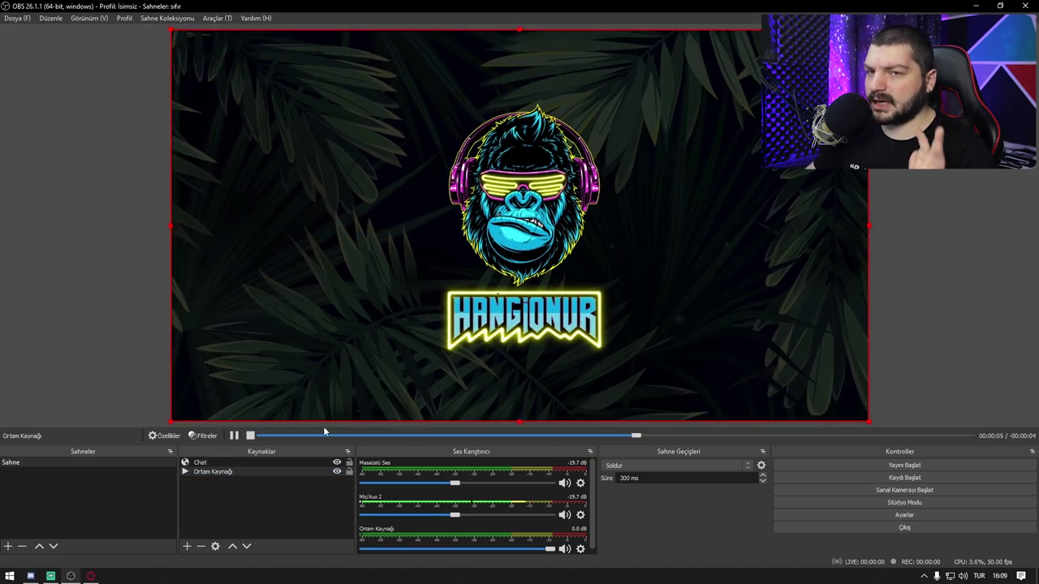
pyautogui.click(226, 473)
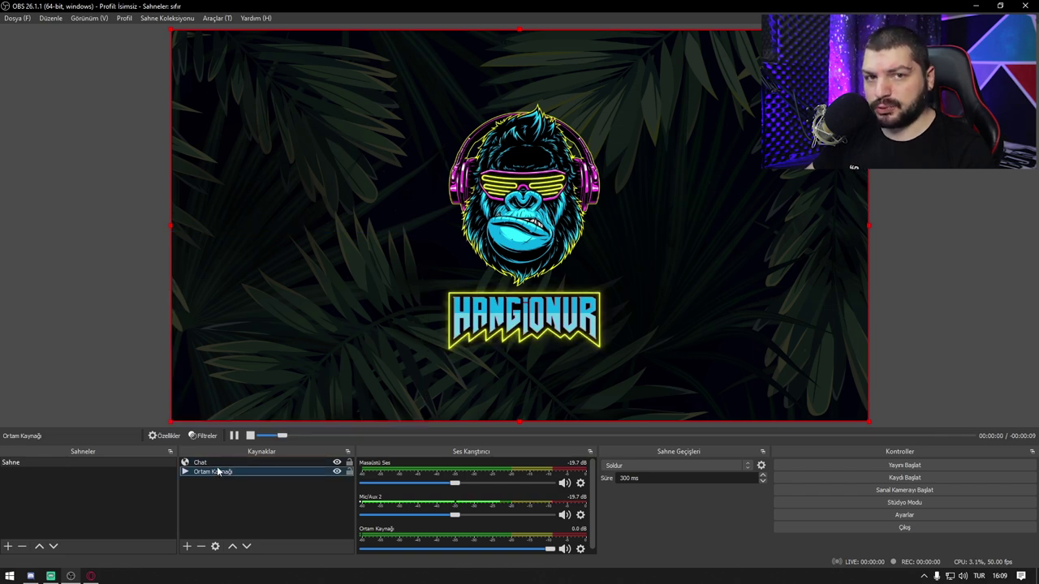
pyautogui.hotkey('alt', 'Tab')
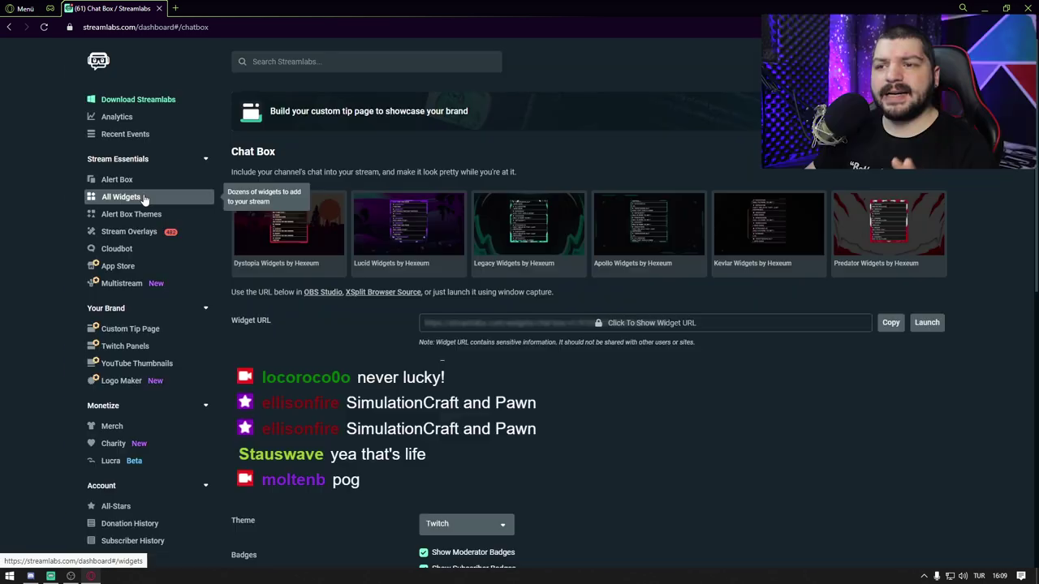
pyautogui.click(144, 199)
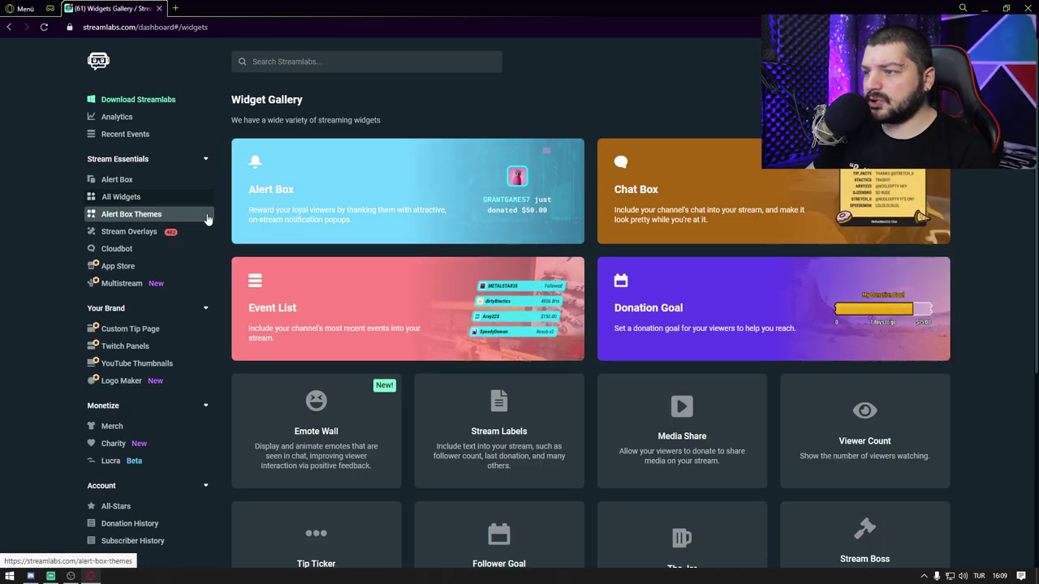
# Step: Open the Event List widget and look over its URL, test buttons and Slick theme settings
pyautogui.click(465, 306)
pyautogui.scroll(-4, 464, 299)
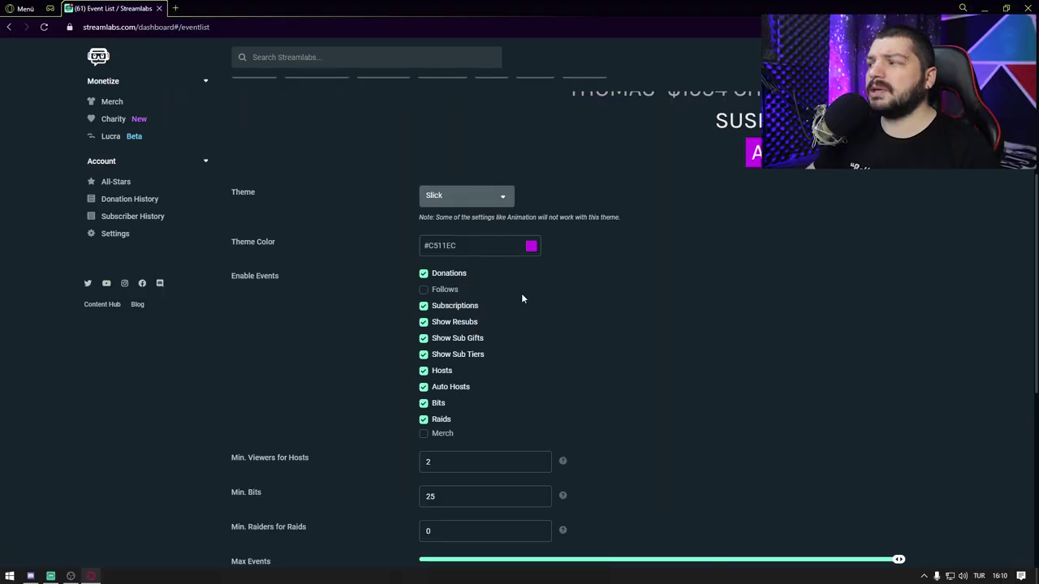
pyautogui.scroll(3, 747, 306)
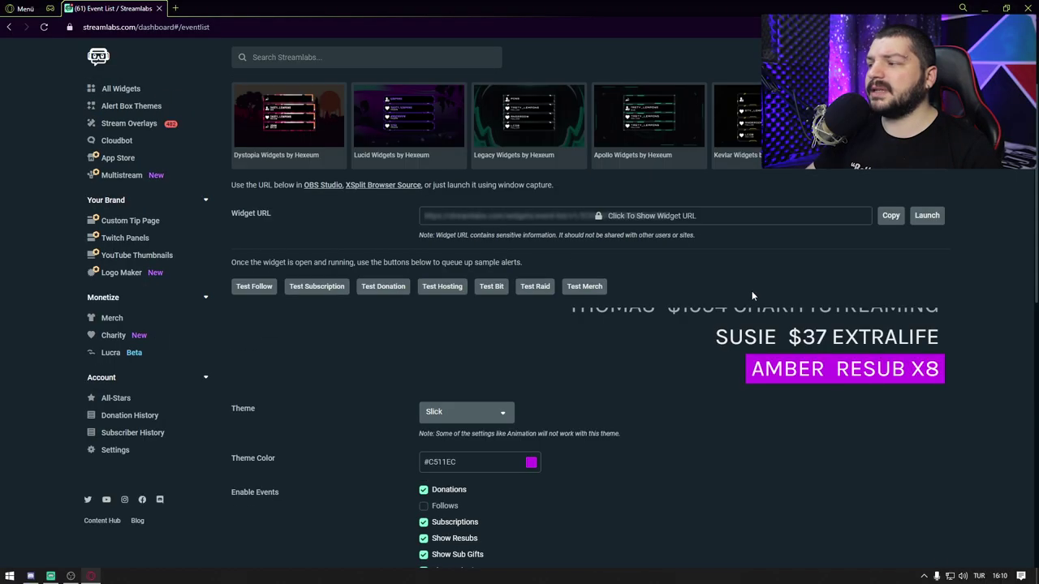
# Step: Drag the Event List's Max Events slider from 10 down to 5
pyautogui.scroll(-2, 499, 396)
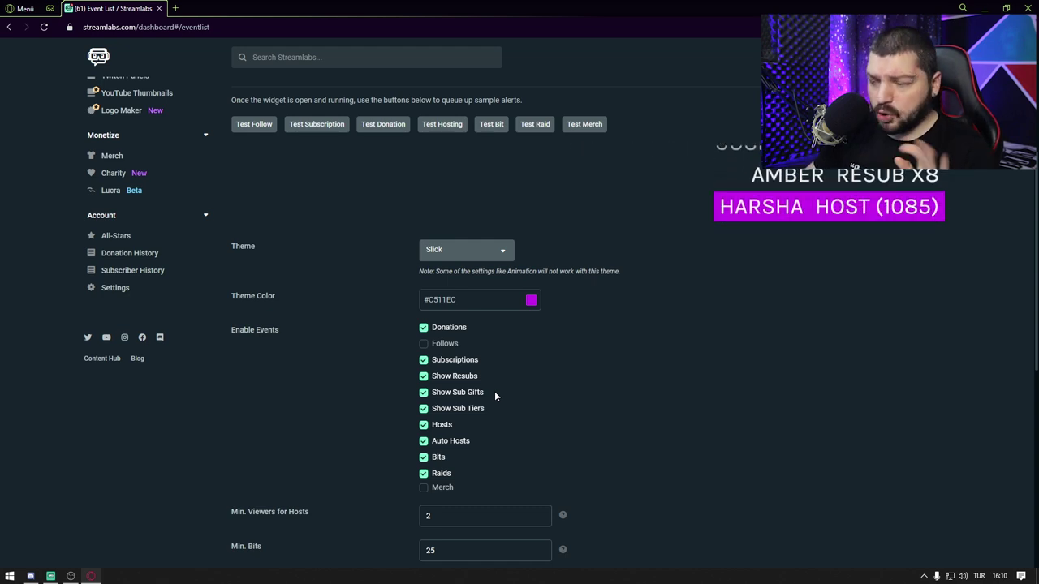
pyautogui.scroll(-1, 495, 396)
pyautogui.click(424, 220)
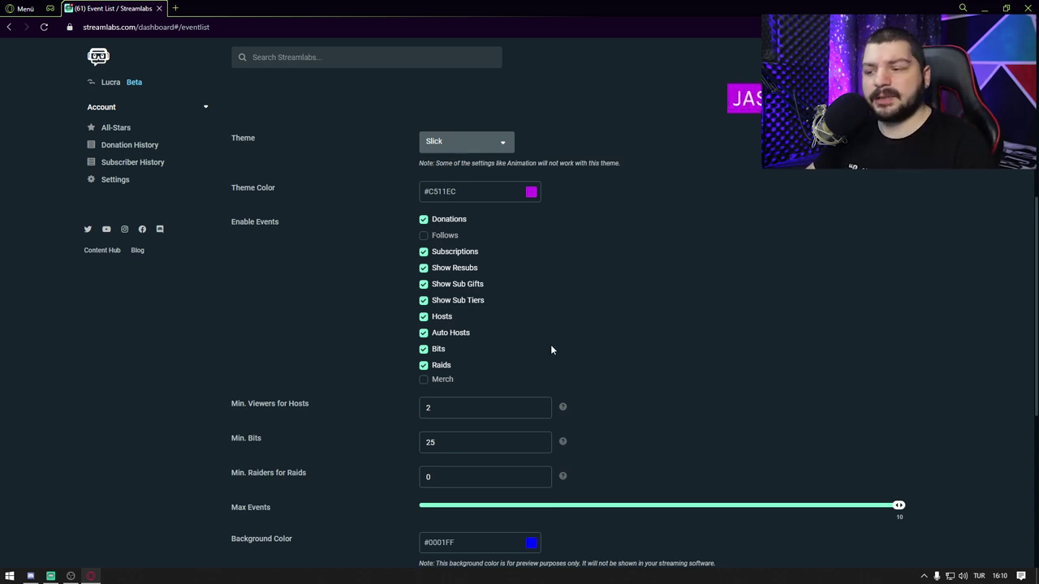
pyautogui.scroll(-3, 543, 365)
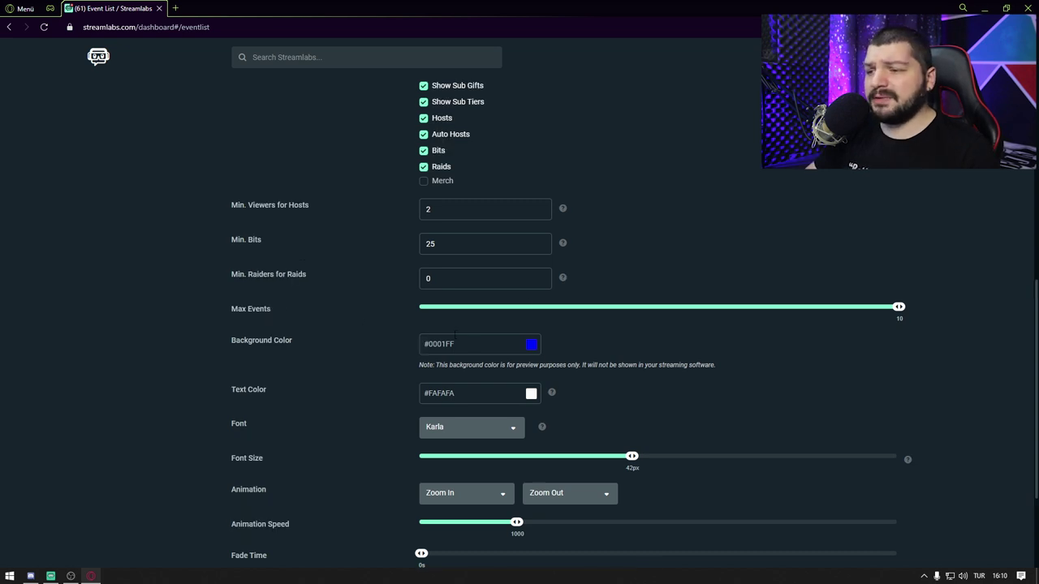
pyautogui.moveTo(898, 308); pyautogui.dragTo(652, 330)
pyautogui.moveTo(729, 315); pyautogui.dragTo(651, 300)
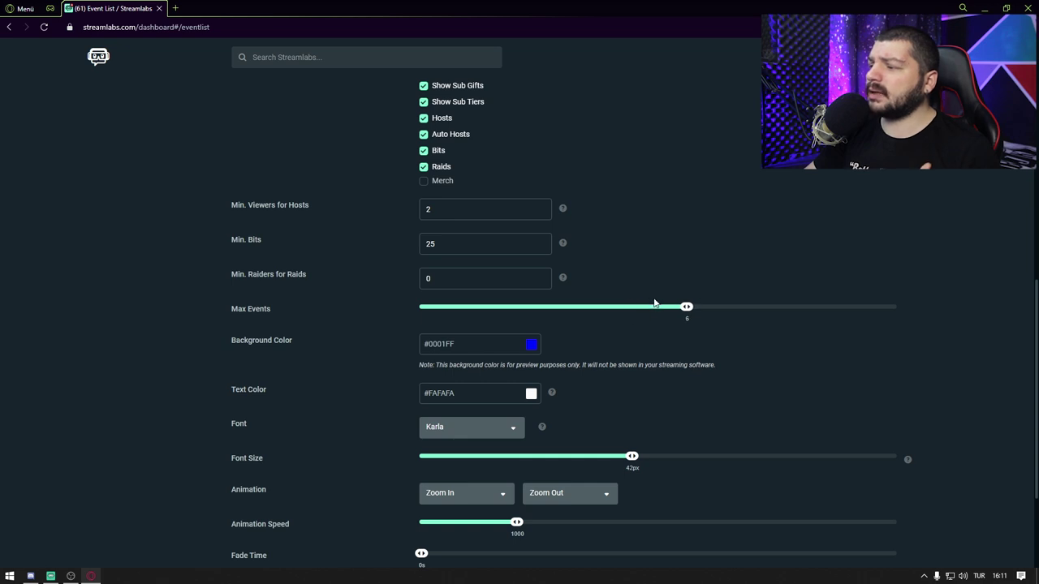
pyautogui.scroll(4, 675, 313)
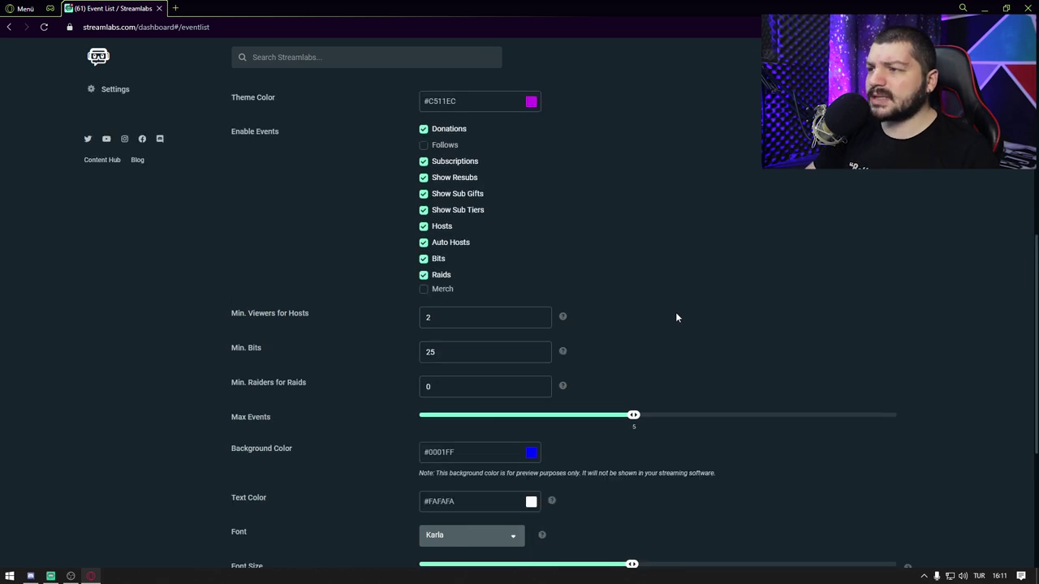
pyautogui.scroll(-6, 668, 312)
# Step: Try the Carbon theme for the Event List, then switch back to Slick
pyautogui.scroll(6, 668, 311)
pyautogui.click(486, 274)
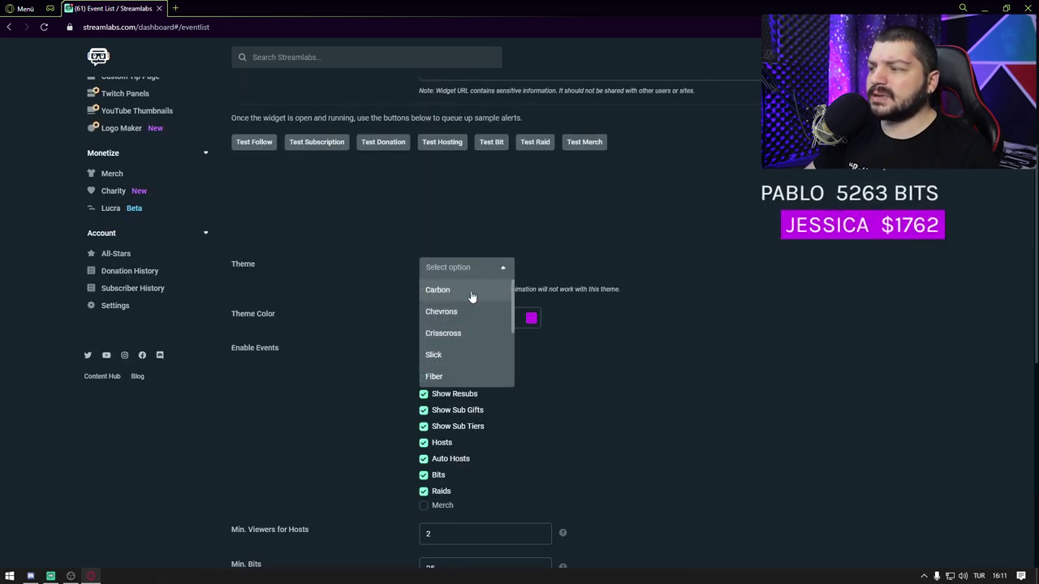
pyautogui.click(471, 289)
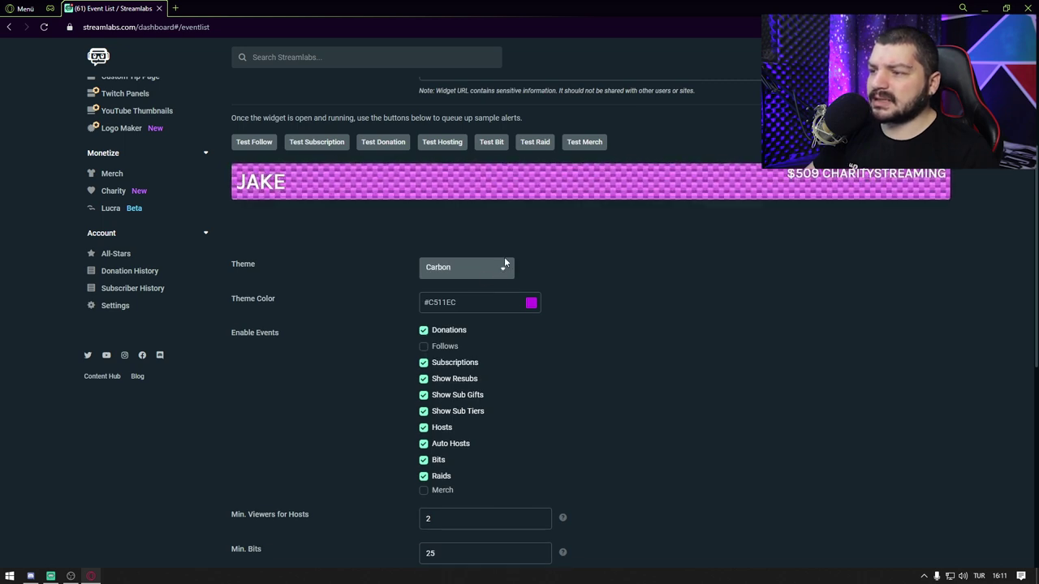
pyautogui.click(500, 273)
pyautogui.scroll(-3, 478, 325)
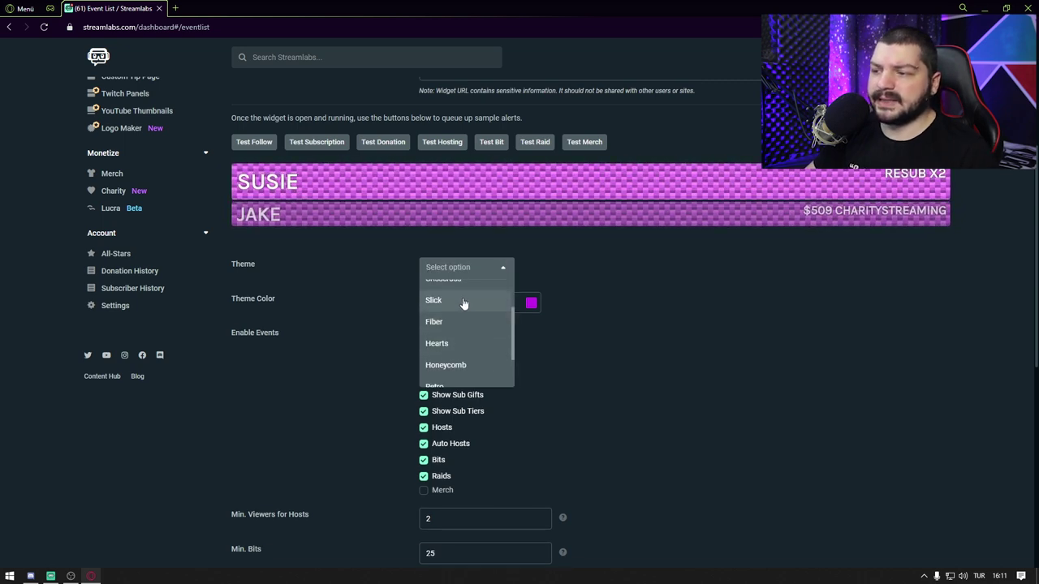
pyautogui.click(460, 300)
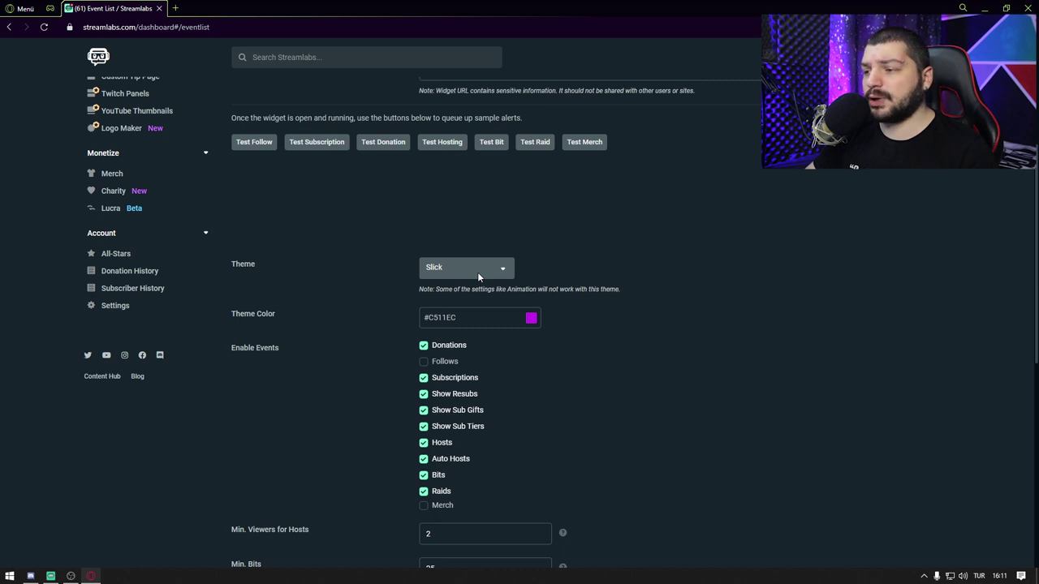
# Step: Set the Event List Theme Color to magenta #D511DC and save the settings
pyautogui.click(531, 318)
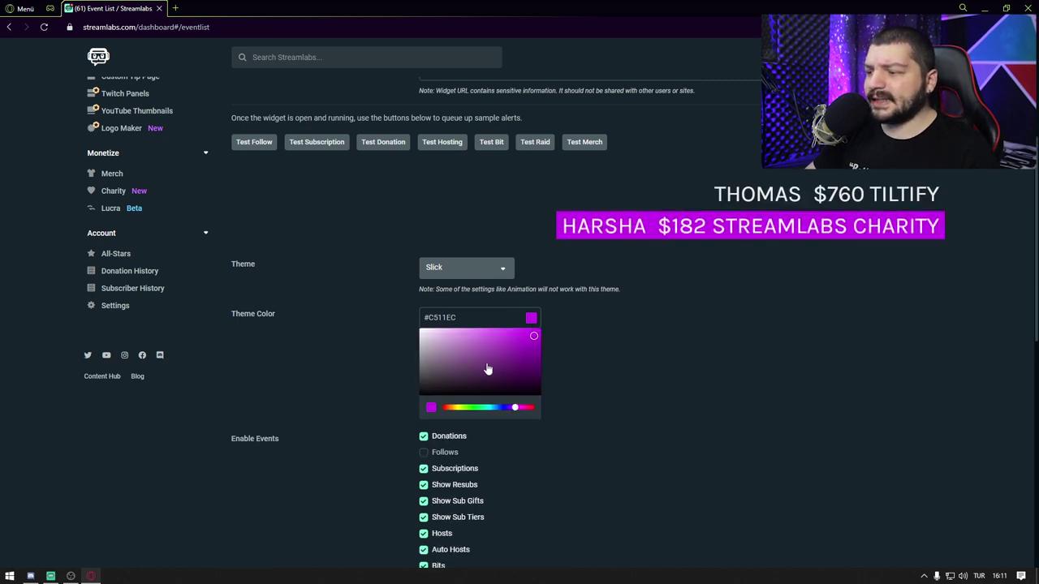
pyautogui.moveTo(516, 408)
pyautogui.mouseDown()
pyautogui.moveTo(476, 409)
pyautogui.moveTo(517, 408)
pyautogui.mouseUp()
pyautogui.click(532, 345)
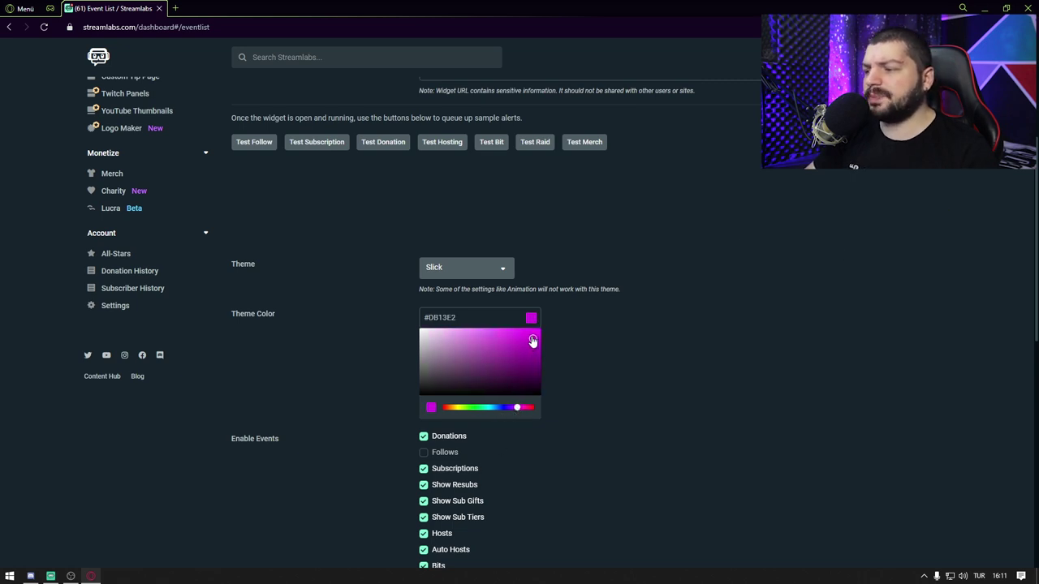
pyautogui.click(579, 379)
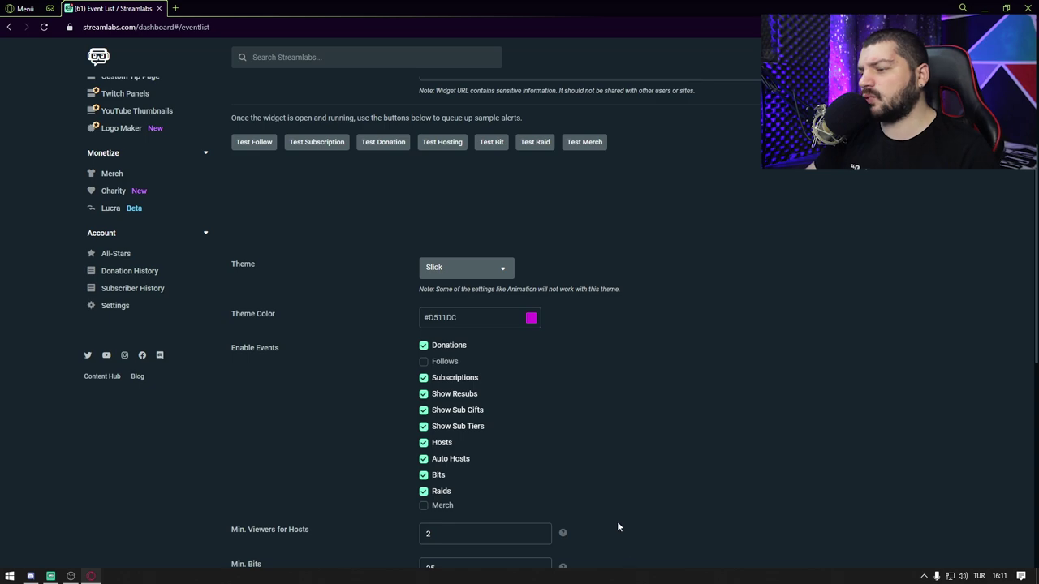
pyautogui.scroll(-6, 620, 519)
pyautogui.click(590, 544)
pyautogui.scroll(10, 588, 536)
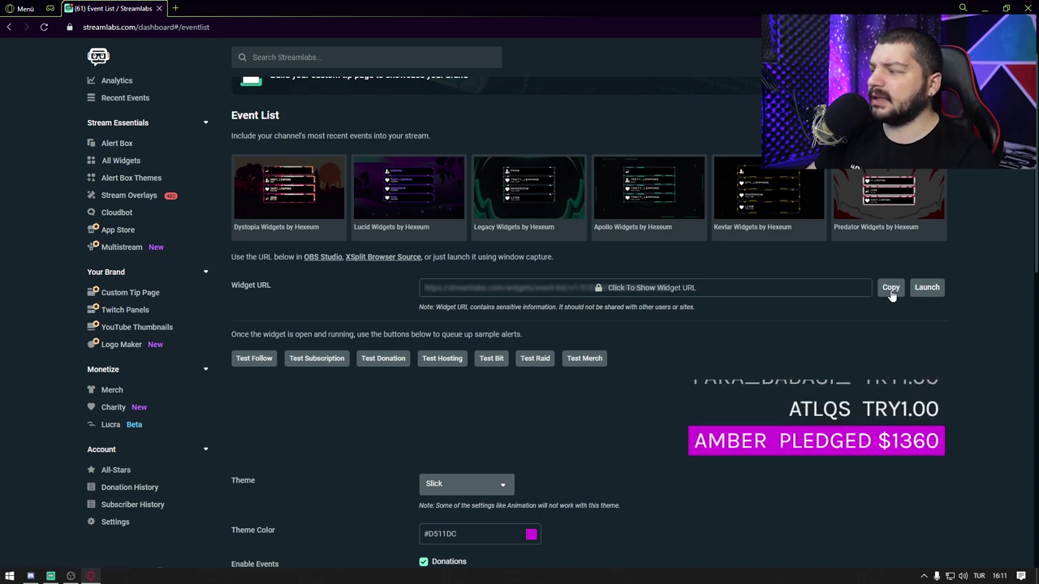
# Step: Add the copied Event List widget URL in OBS as a browser source named 'Event list'
pyautogui.click(71, 576)
pyautogui.click(187, 546)
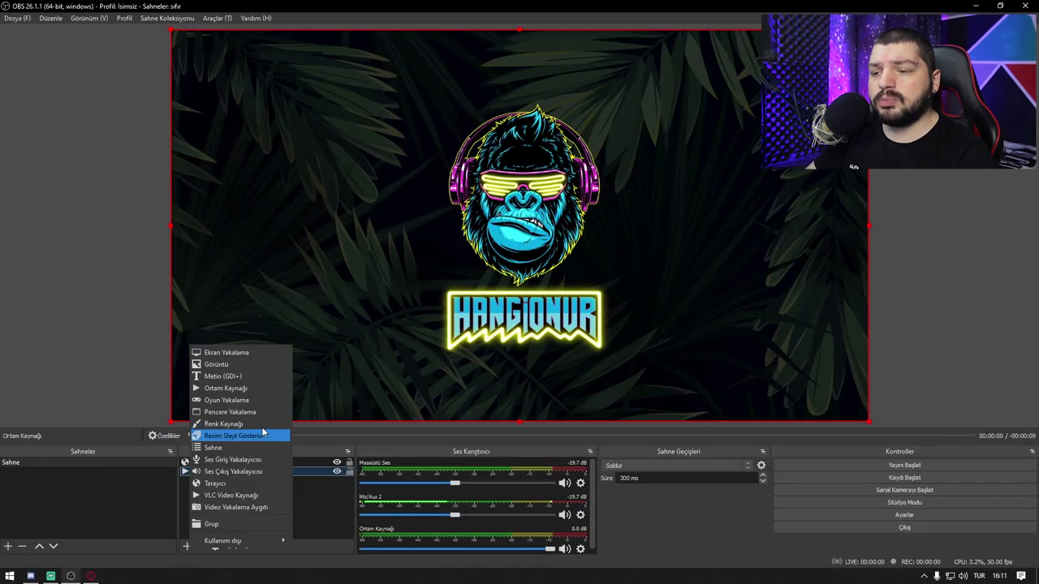
pyautogui.click(215, 483)
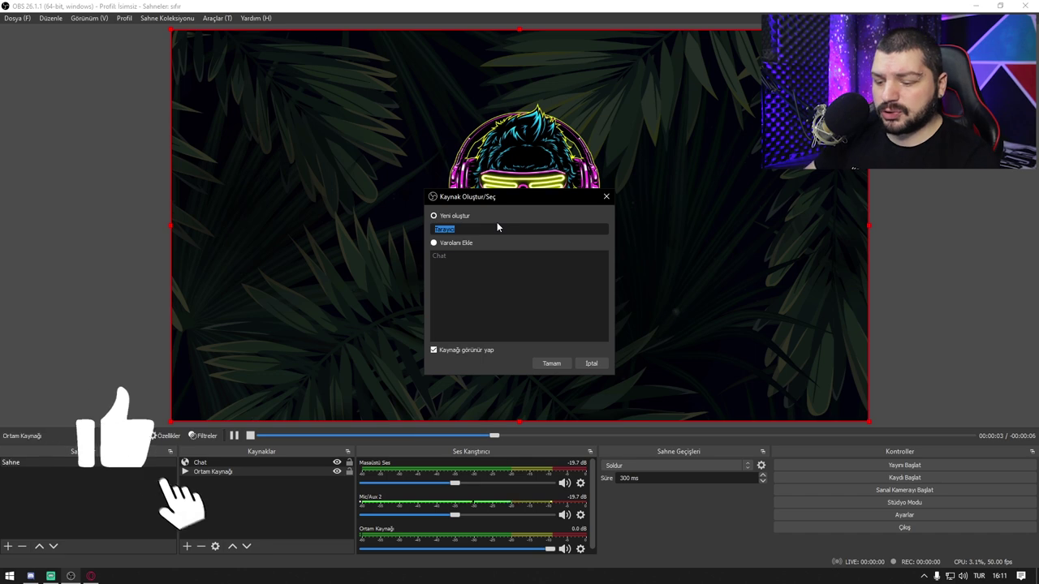
pyautogui.write('Event list')
pyautogui.press('Return')
pyautogui.doubleClick(479, 332)
pyautogui.hotkey('ctrl', 'v')
pyautogui.click(651, 434)
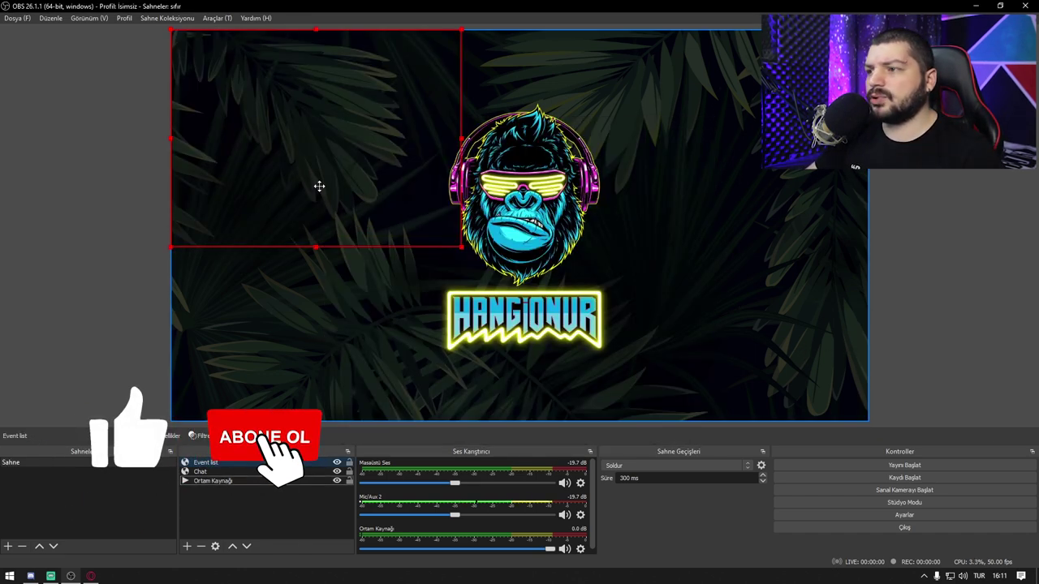
# Step: Shrink the Event list source and place it in the canvas's bottom-right corner
pyautogui.moveTo(712, 342); pyautogui.dragTo(727, 365)
pyautogui.moveTo(575, 181); pyautogui.dragTo(616, 234)
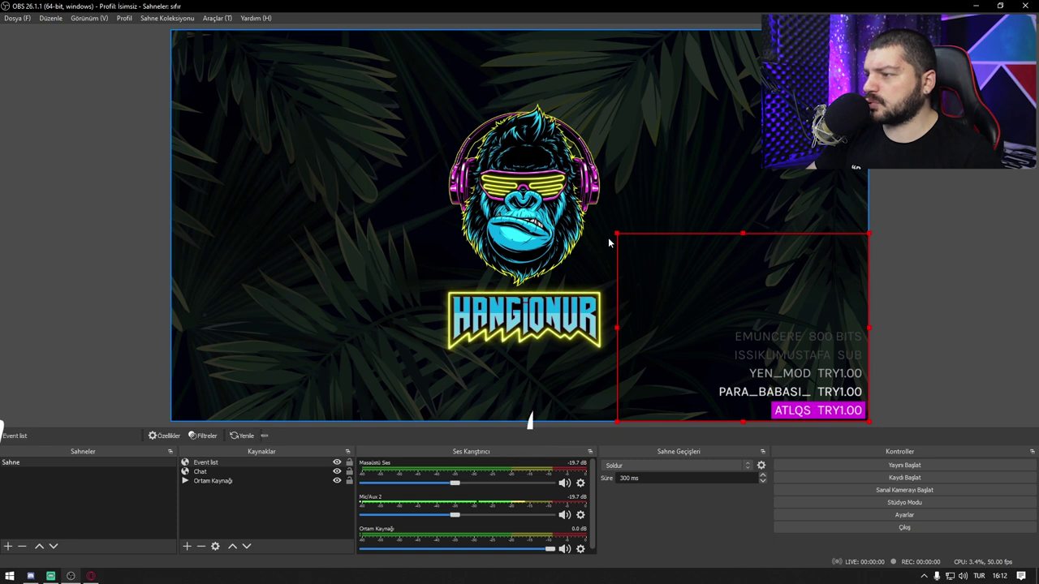
pyautogui.moveTo(617, 234); pyautogui.dragTo(702, 297)
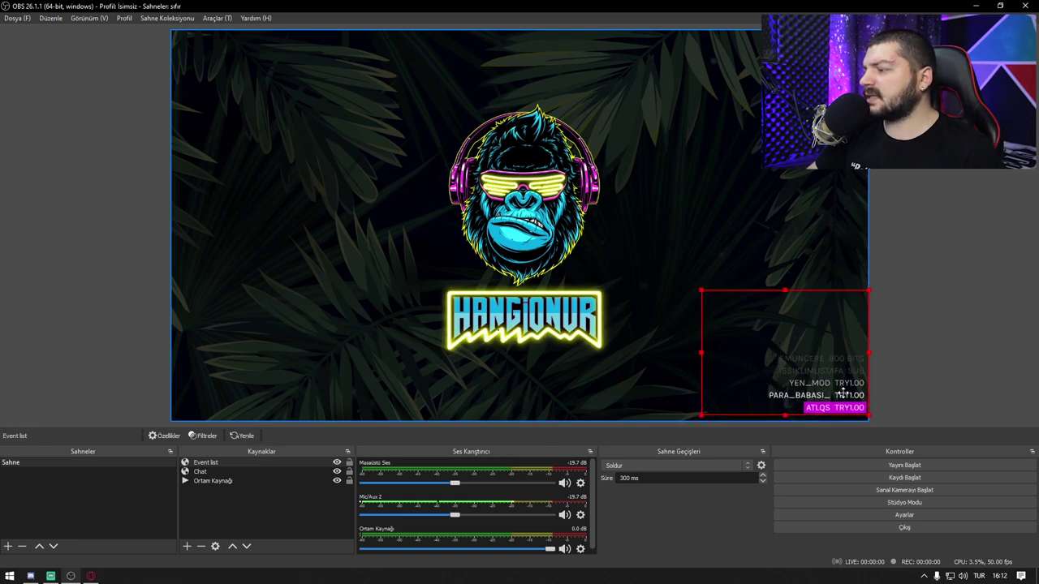
pyautogui.click(905, 373)
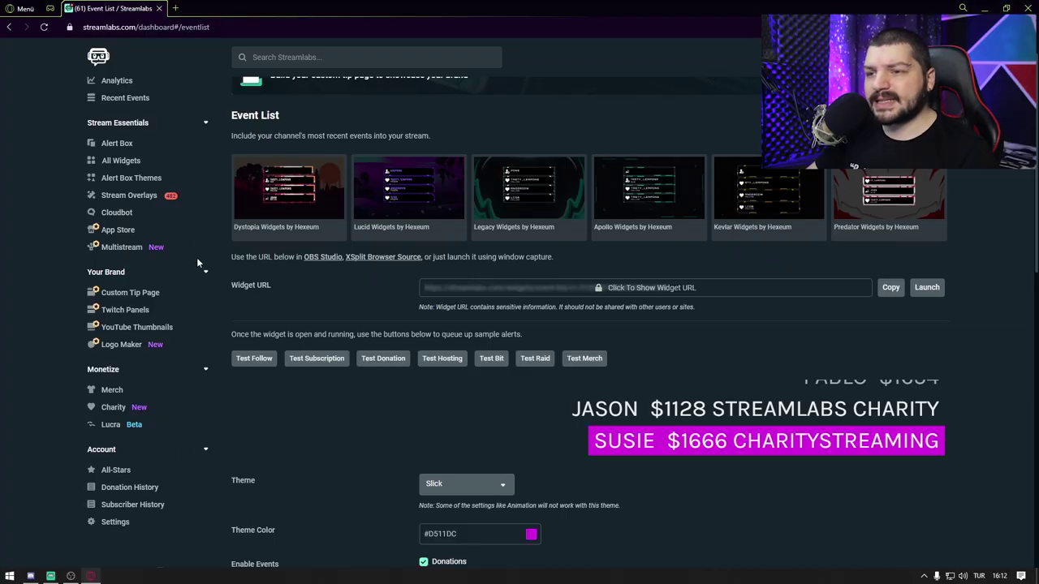
pyautogui.click(133, 164)
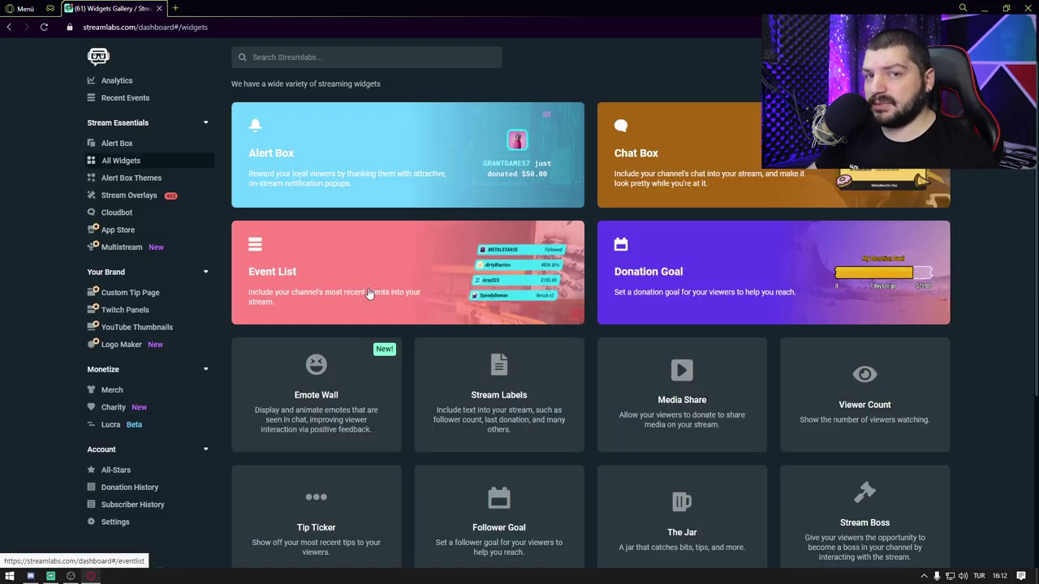
# Step: Open the Alert Box follow settings down to Image and Sound, and go to giphy.com
pyautogui.click(398, 144)
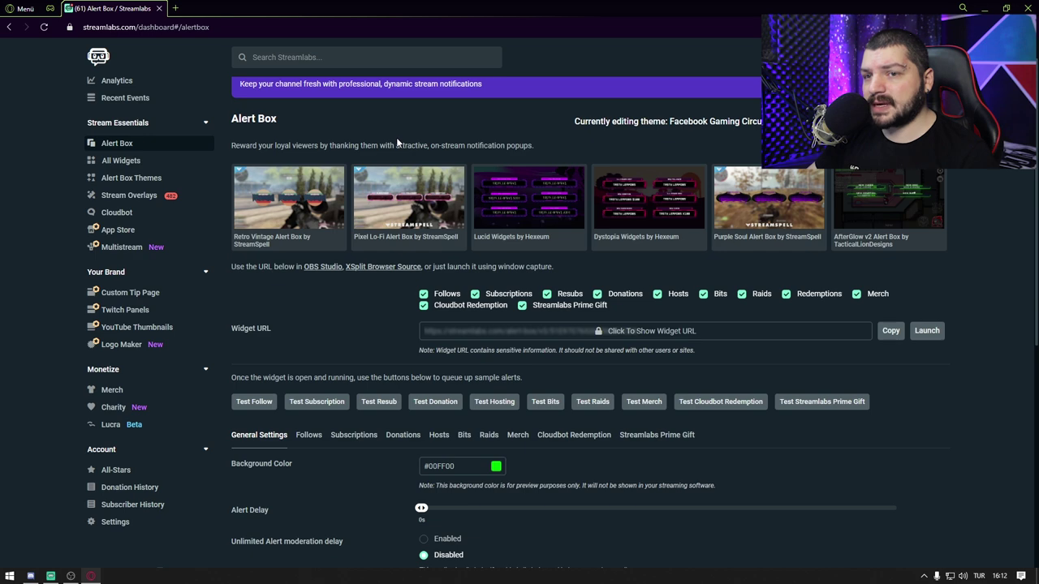
pyautogui.scroll(-3, 412, 485)
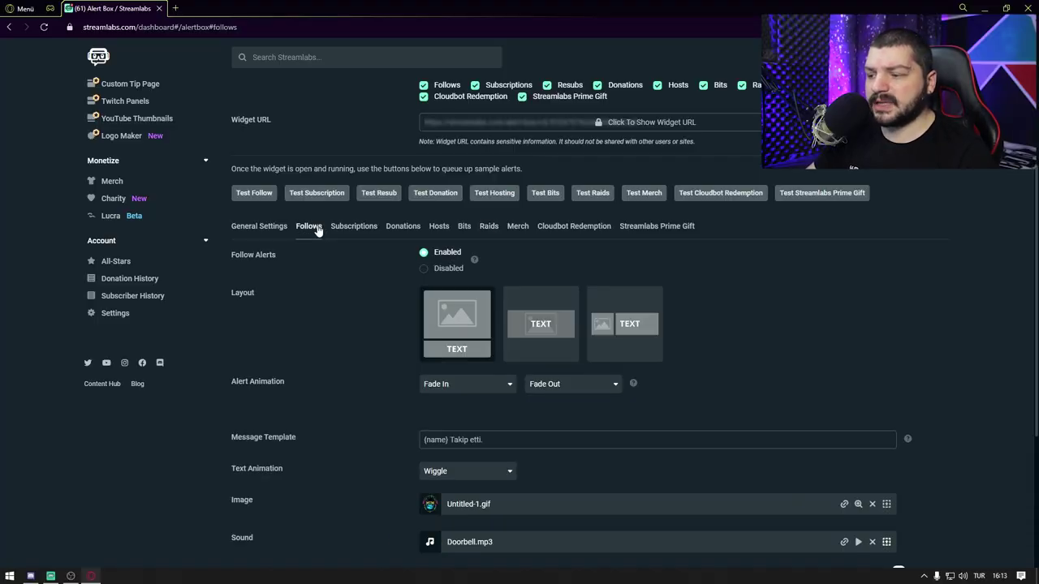
pyautogui.scroll(-3, 317, 234)
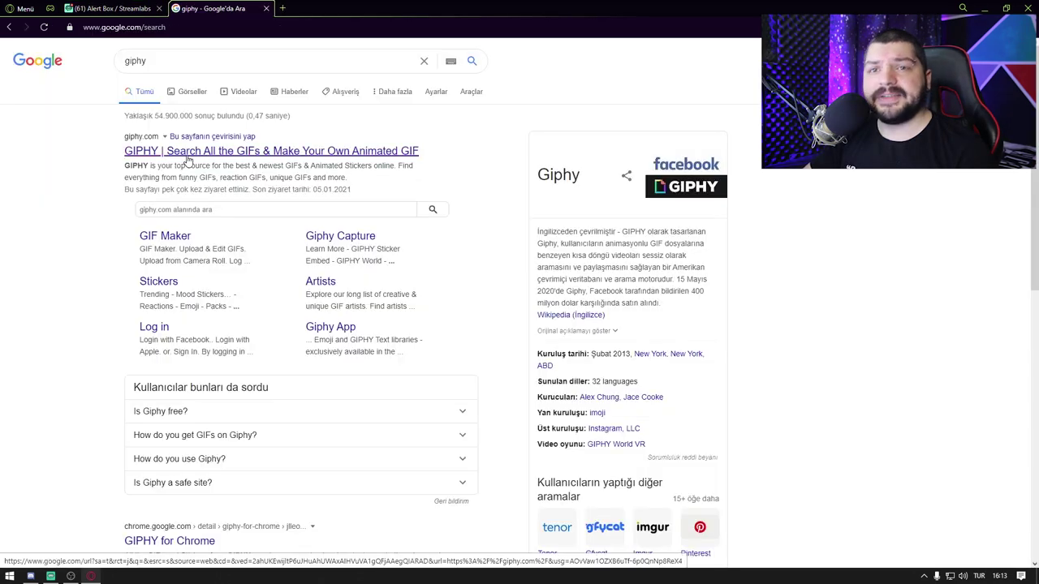
pyautogui.click(187, 156)
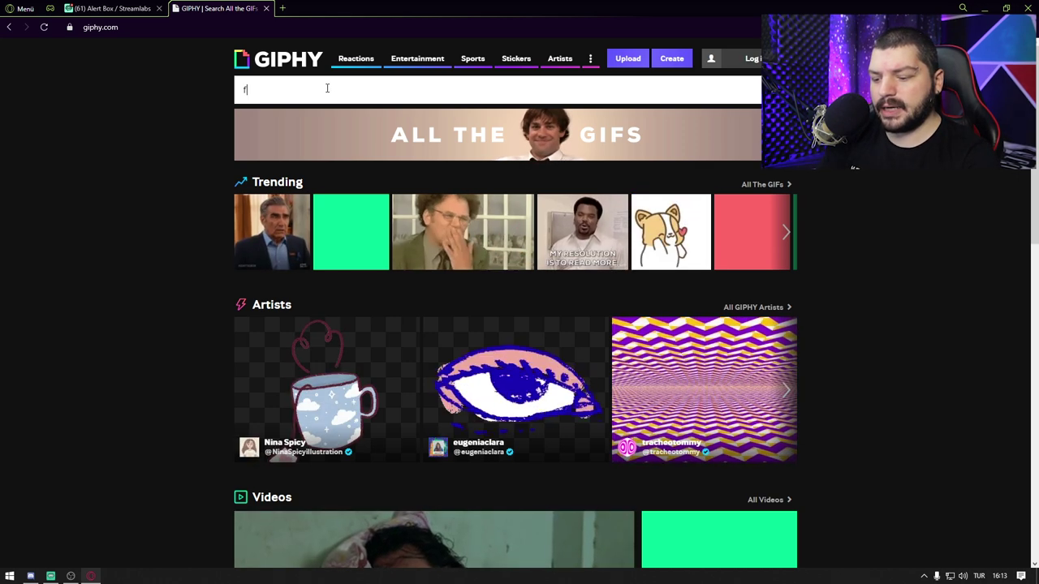
# Step: Search GIPHY for 'follow' GIFs and browse the results
pyautogui.click(327, 89)
pyautogui.write('follow')
pyautogui.press('Return')
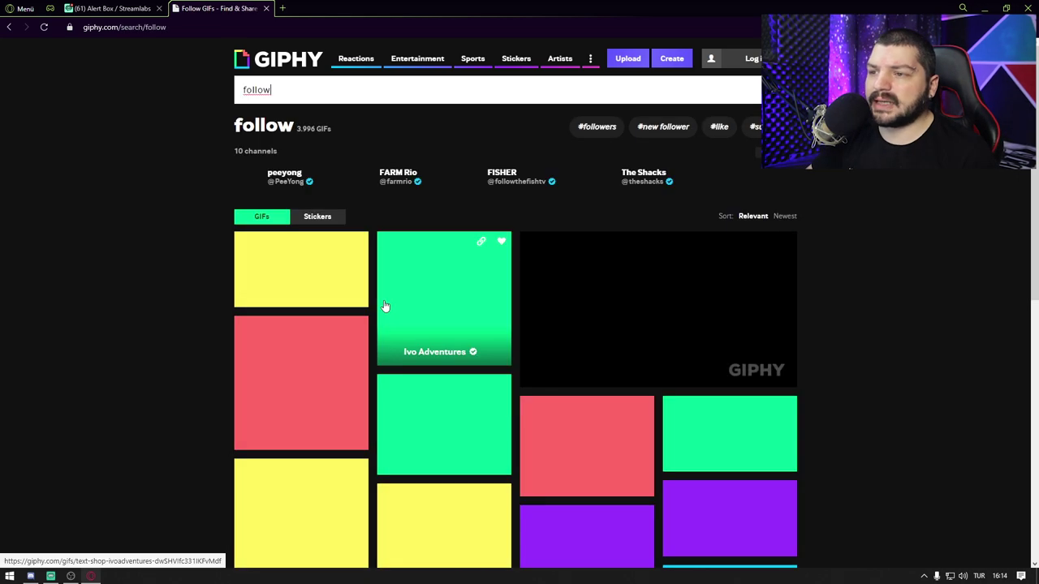
pyautogui.scroll(-1, 412, 414)
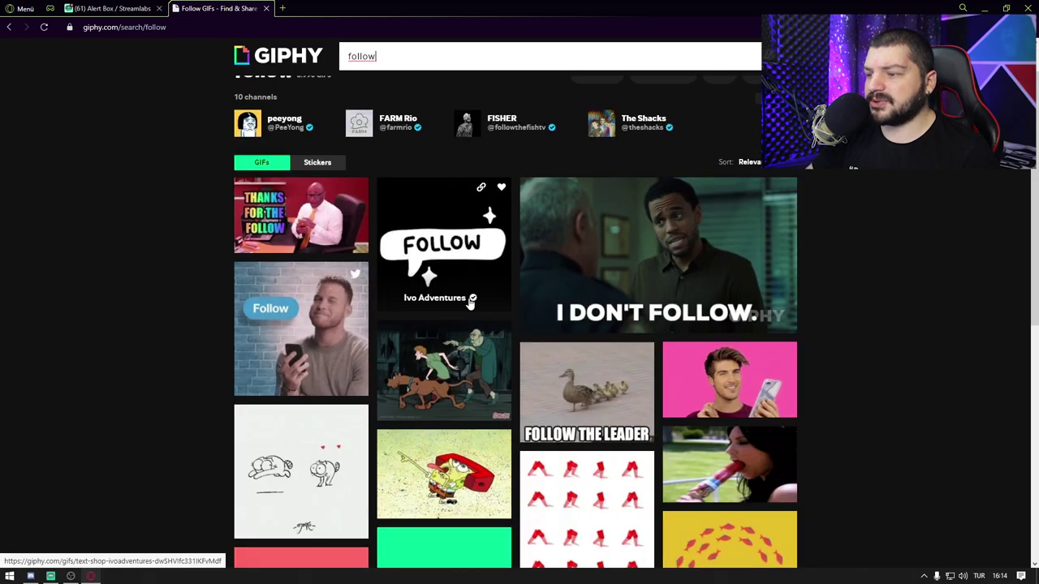
pyautogui.scroll(-3, 398, 337)
pyautogui.scroll(3, 398, 337)
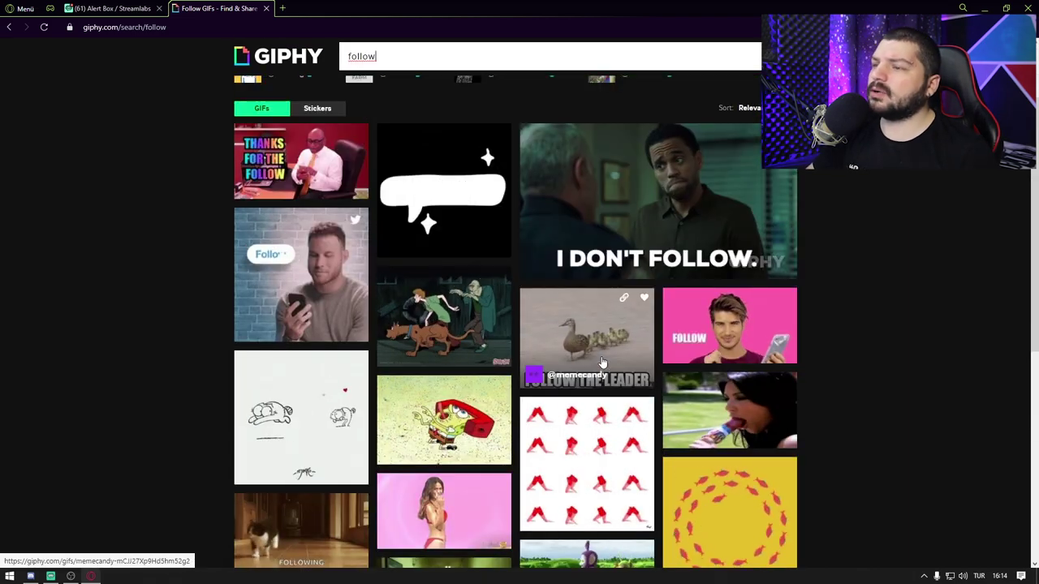
# Step: Copy the Scooby-Doo Halloween GIF's direct link and return to the Streamlabs tab
pyautogui.click(454, 325)
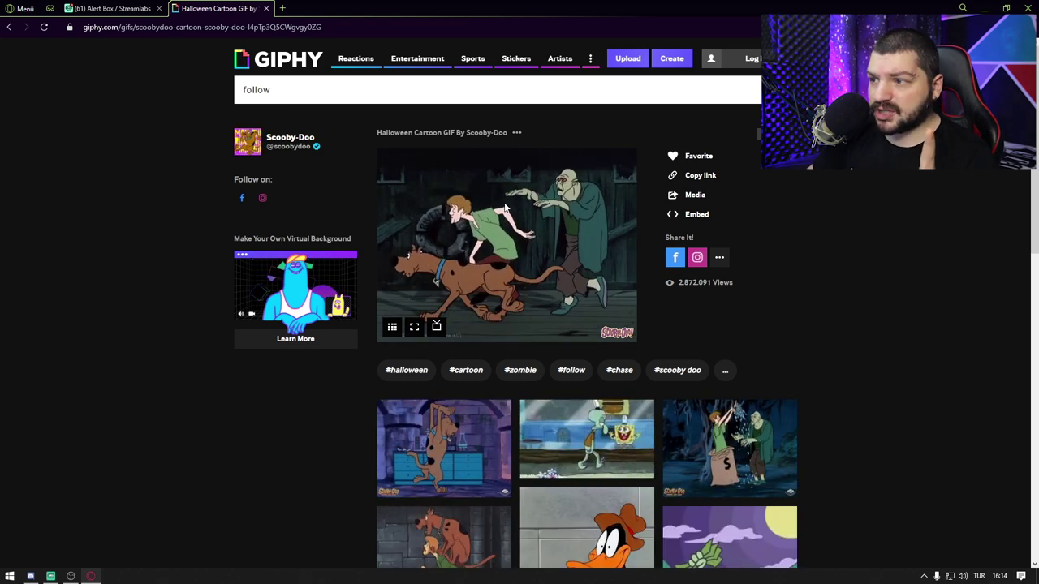
pyautogui.click(690, 177)
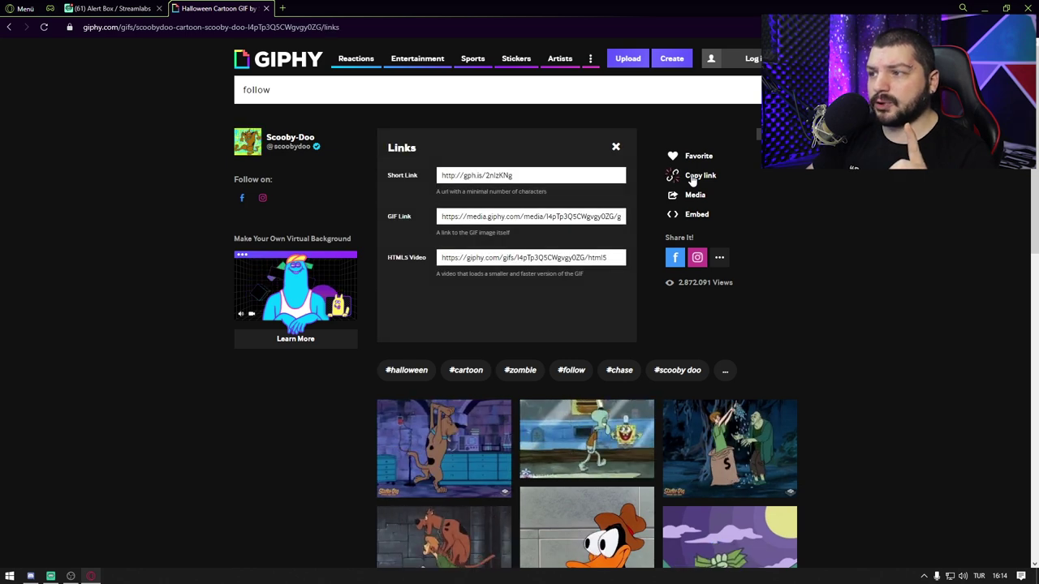
pyautogui.click(451, 215)
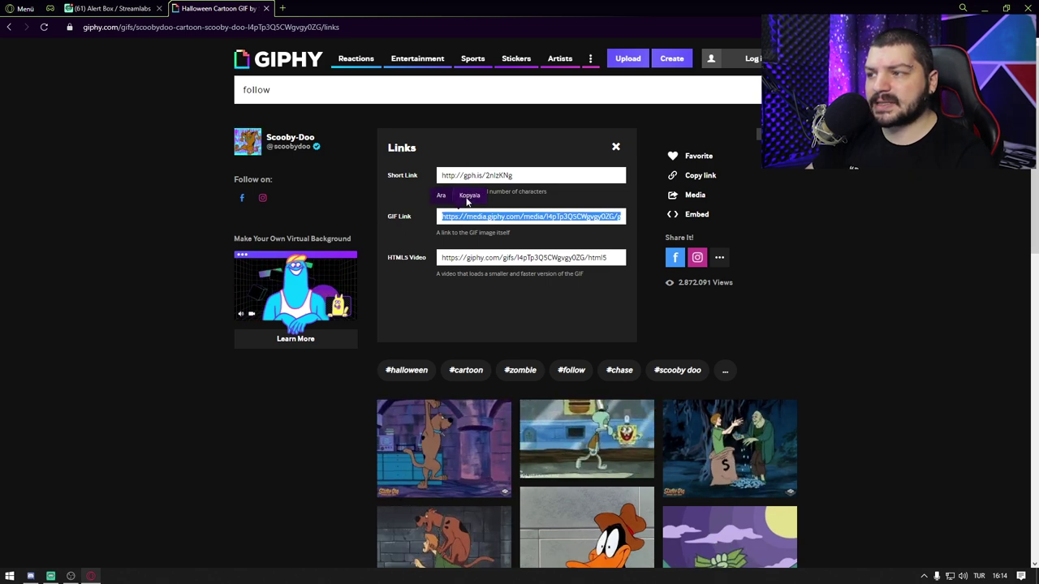
pyautogui.hotkey('ctrl', 'c')
pyautogui.click(109, 8)
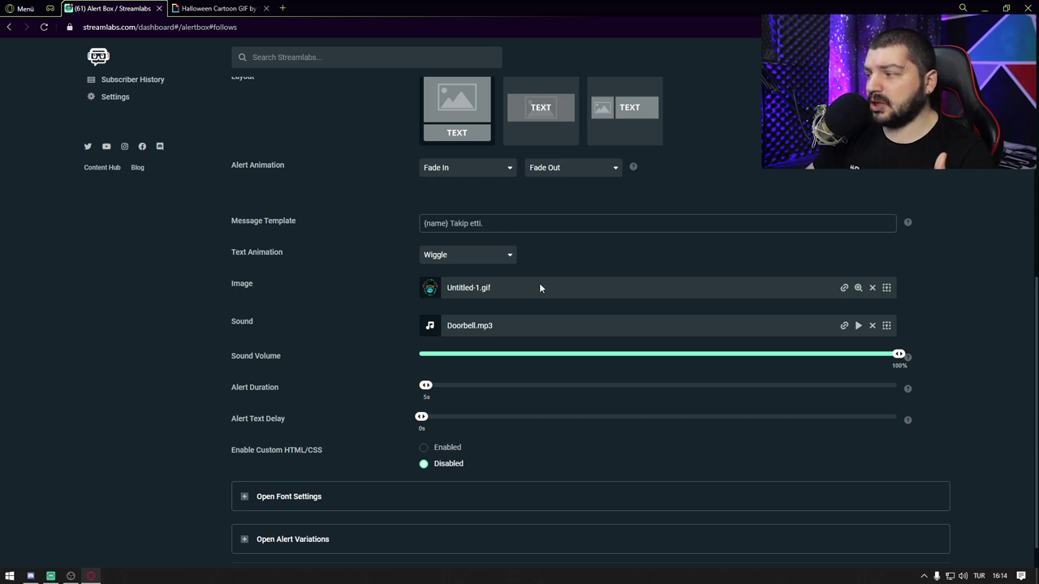
# Step: Set the follow alert image to the pasted GIPHY link, now shown as giphy.gif
pyautogui.click(843, 289)
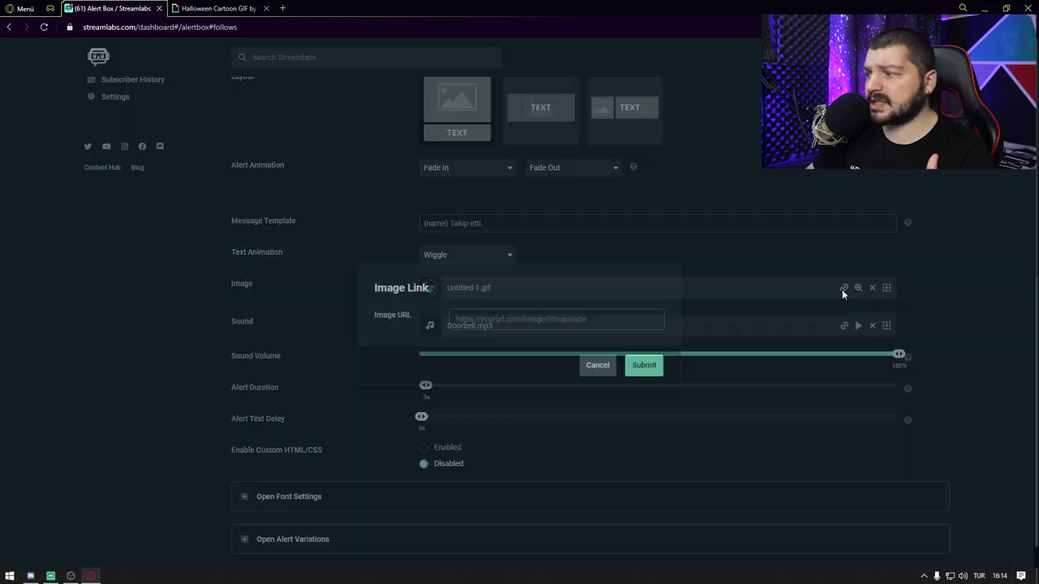
pyautogui.hotkey('ctrl', 'v')
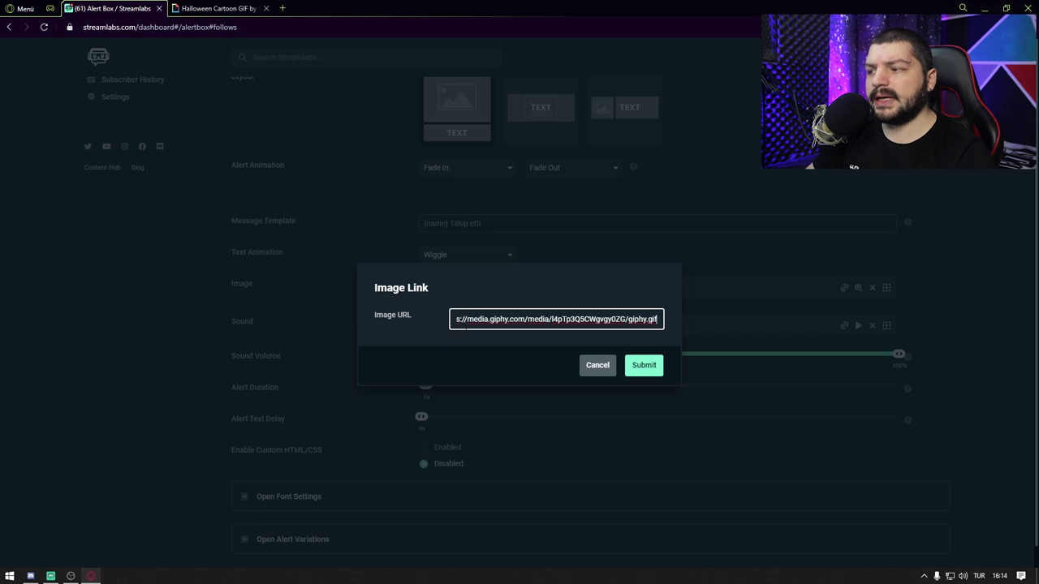
pyautogui.click(636, 364)
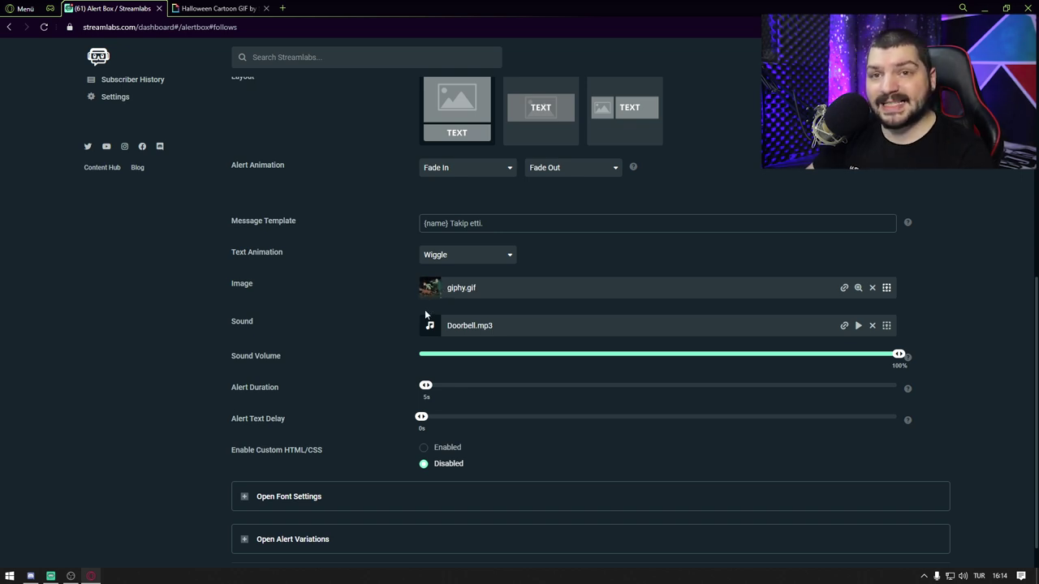
pyautogui.click(283, 8)
# Step: Search for Myinstants and open its 'followers sound' page
pyautogui.write('myinstant')
pyautogui.press('Return')
pyautogui.click(297, 158)
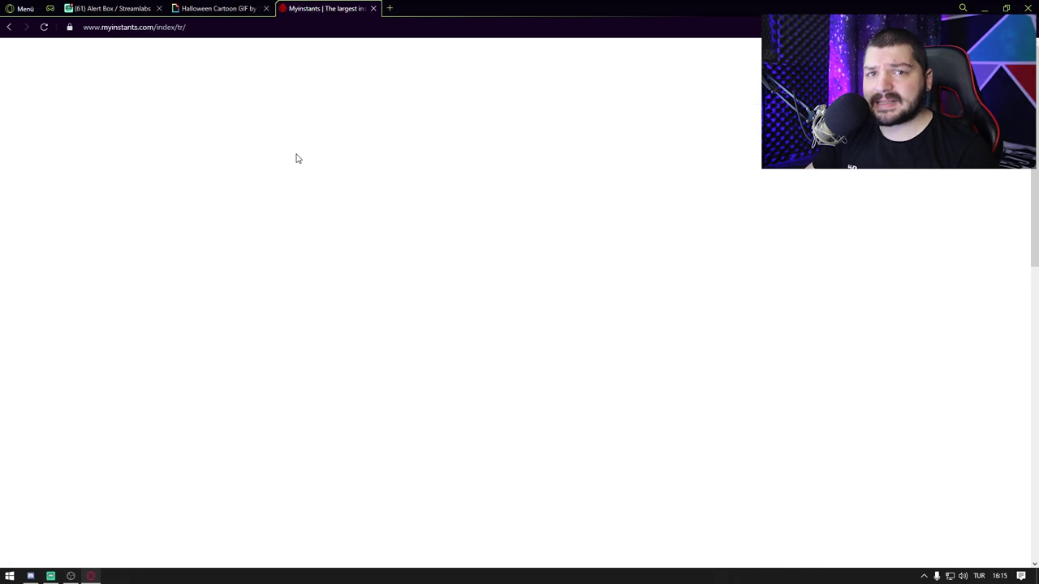
pyautogui.scroll(-3, 395, 297)
pyautogui.scroll(-1, 436, 301)
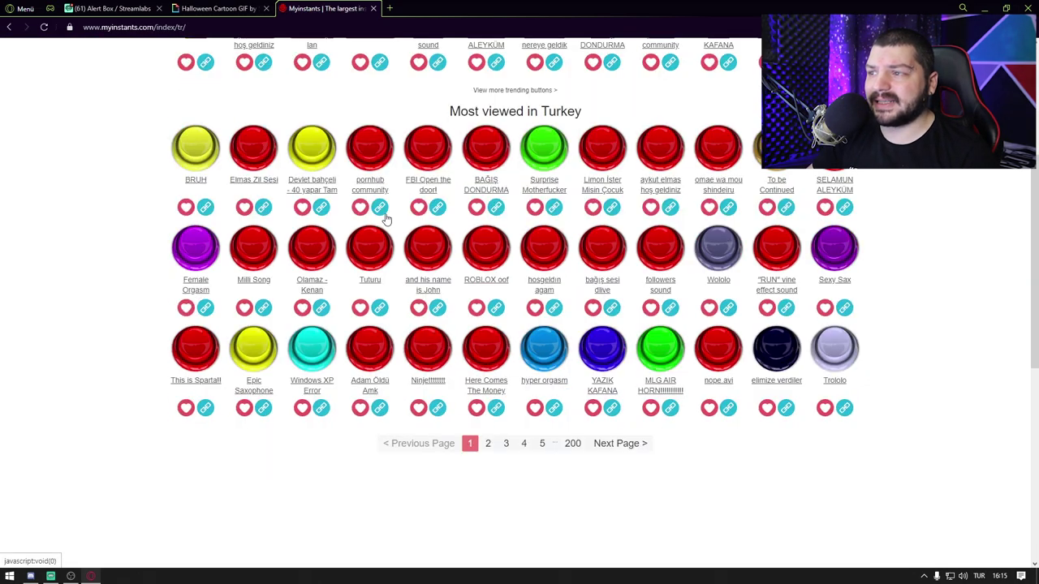
pyautogui.scroll(-2, 420, 166)
pyautogui.scroll(1, 422, 170)
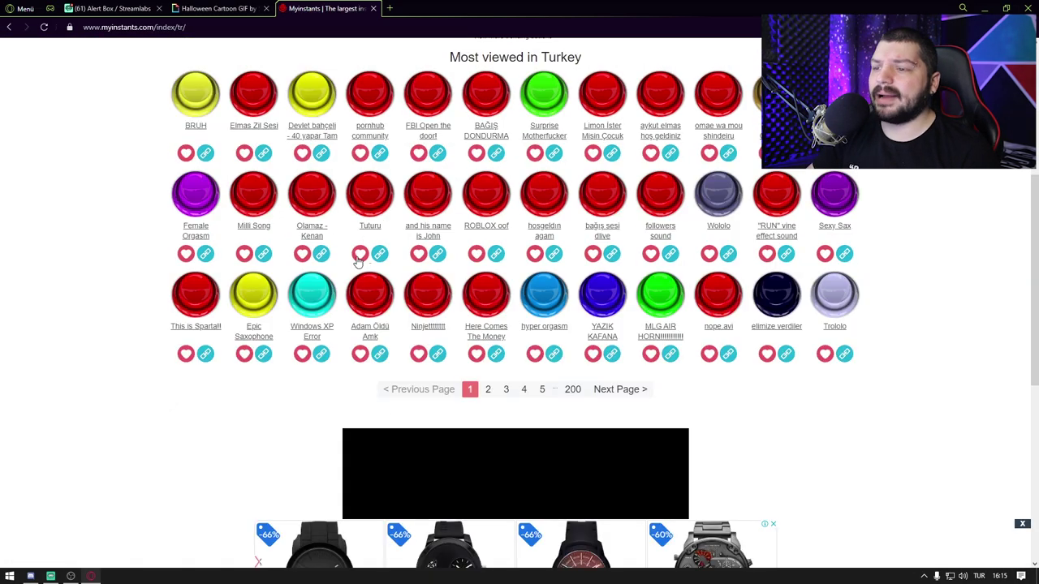
pyautogui.scroll(3, 357, 260)
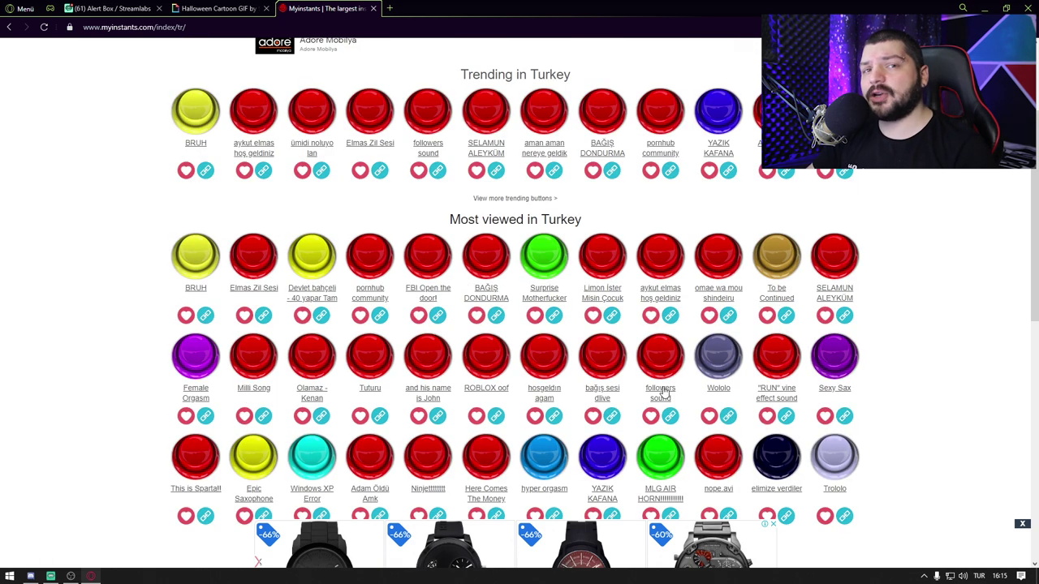
pyautogui.click(661, 398)
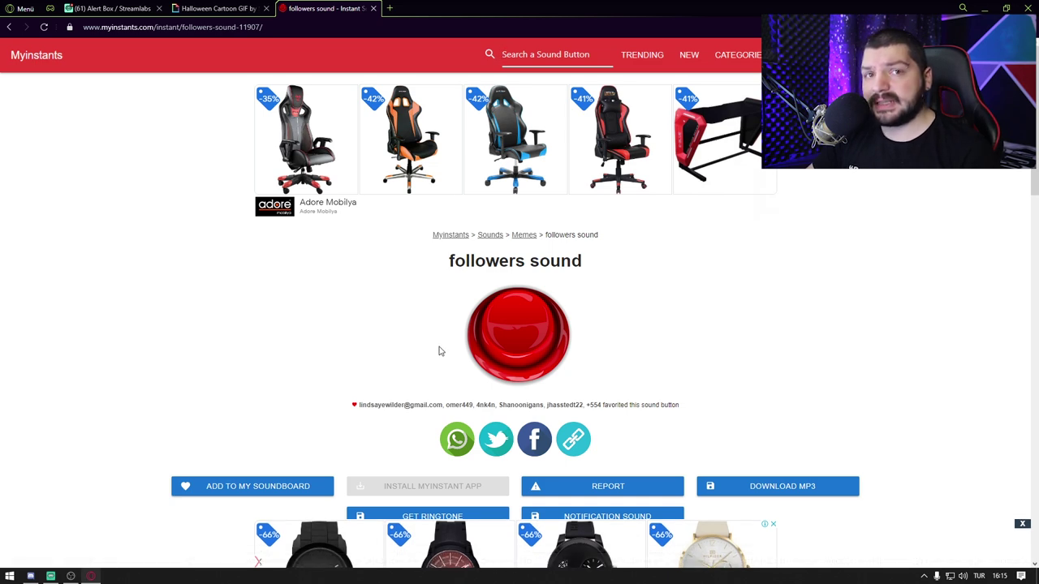
# Step: Copy the followers sound MP3 download link and return to the Streamlabs alert box settings
pyautogui.scroll(-2, 438, 351)
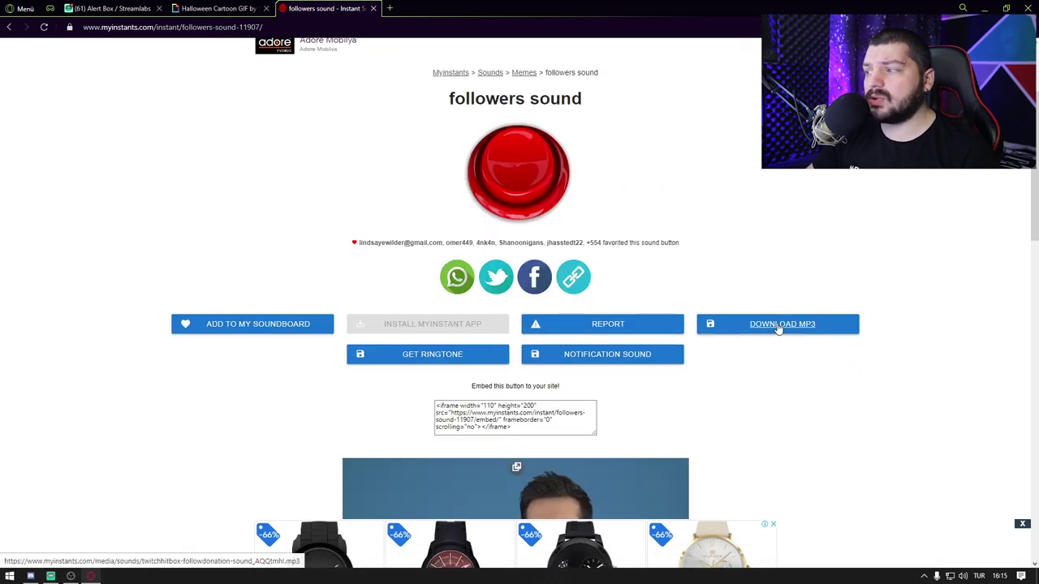
pyautogui.rightClick(769, 328)
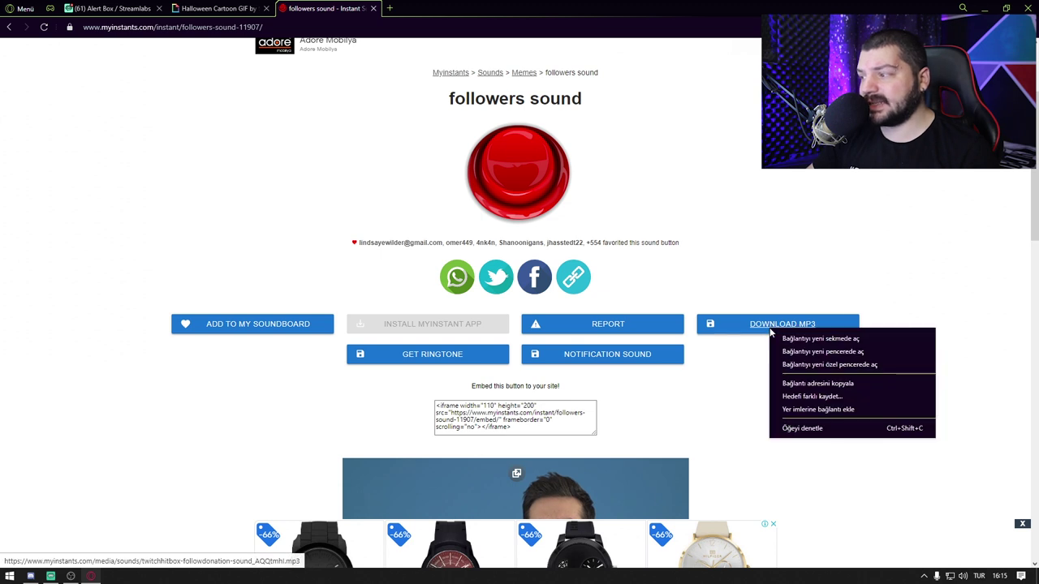
pyautogui.click(860, 384)
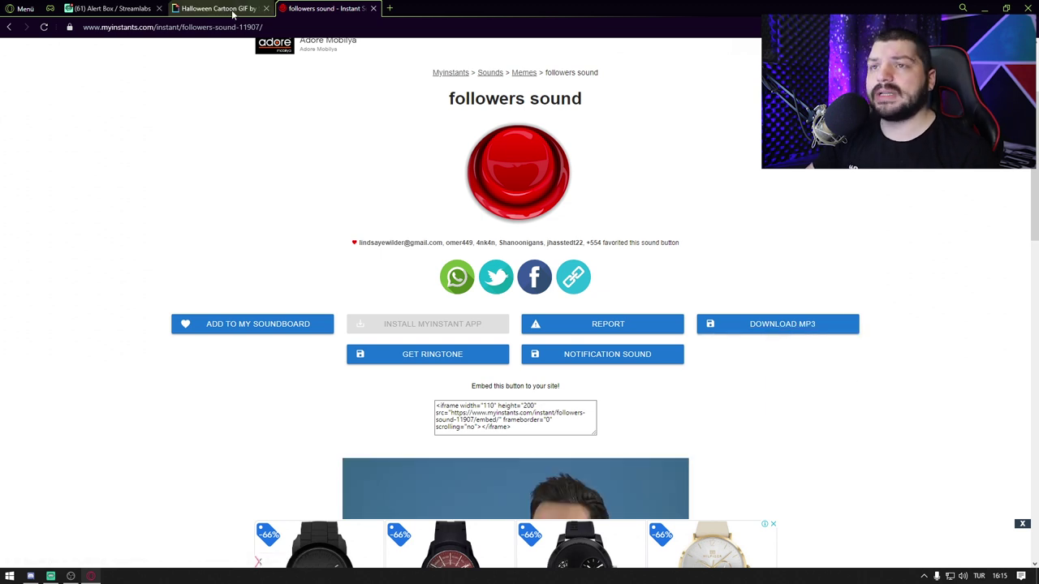
pyautogui.click(113, 8)
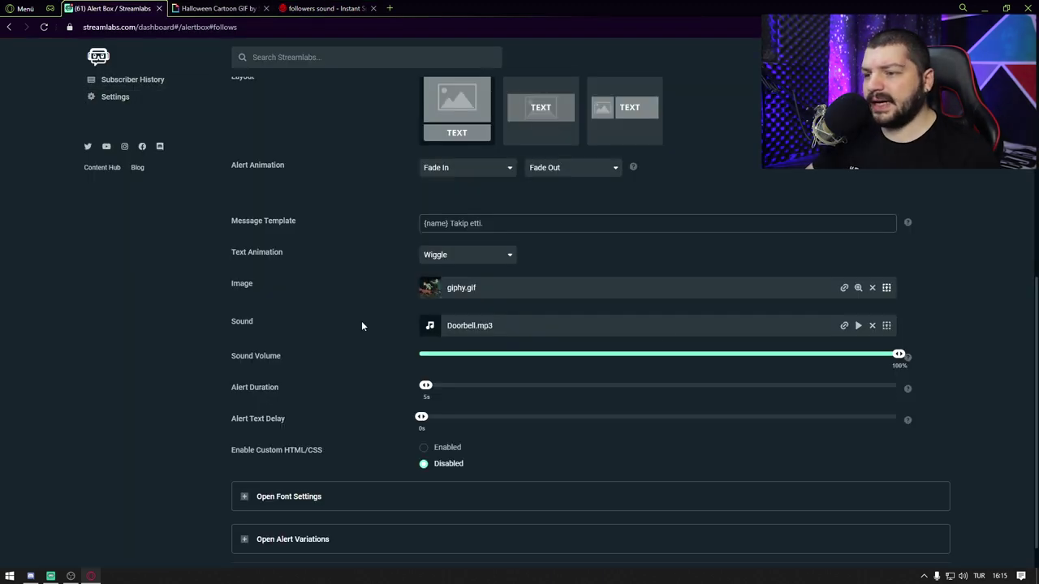
# Step: Replace Doorbell.mp3 with the pasted Myinstants MP3 link as the follow sound and save settings
pyautogui.click(844, 326)
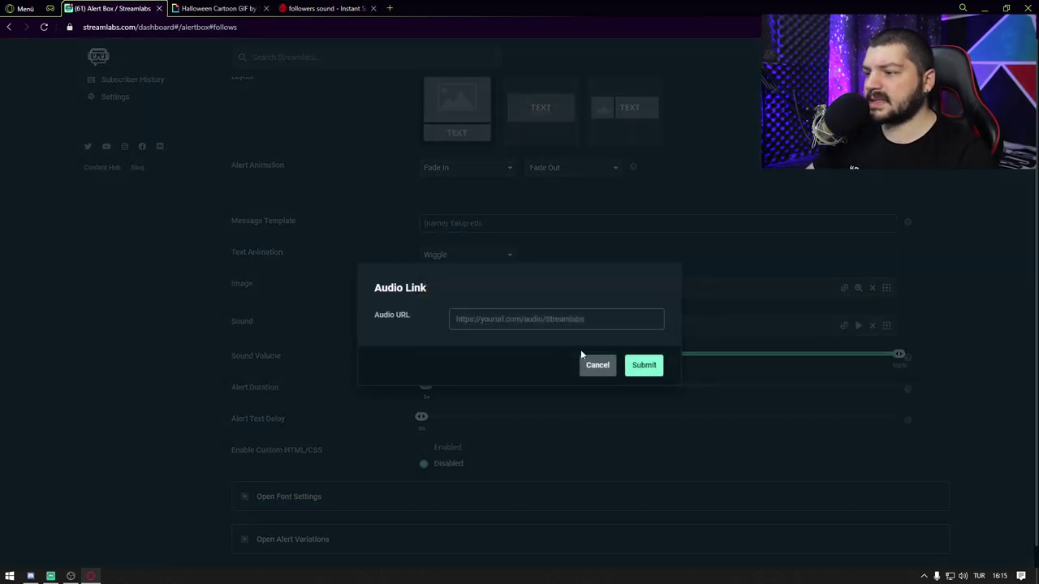
pyautogui.hotkey('ctrl', 'v')
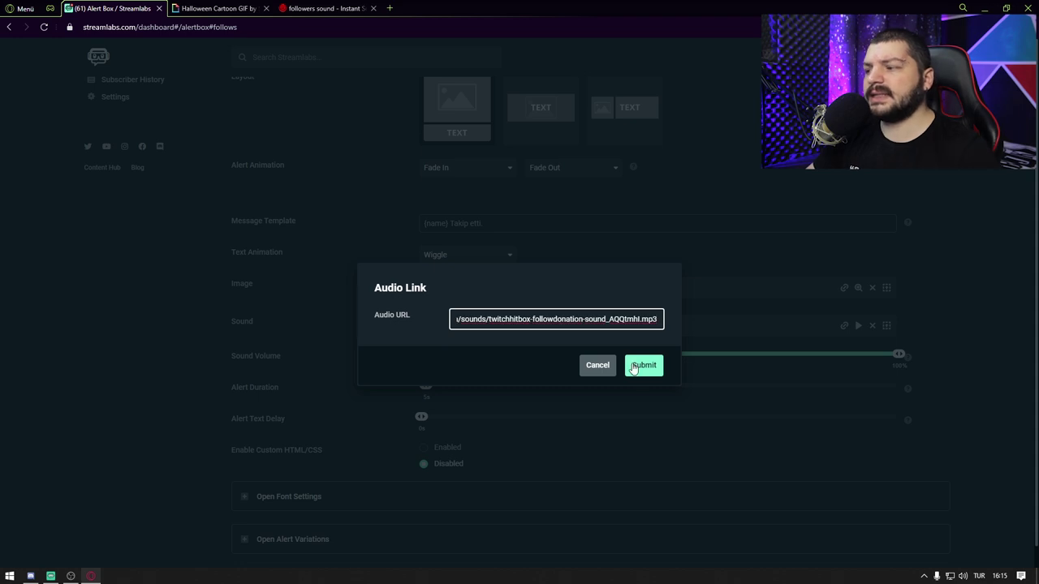
pyautogui.click(642, 365)
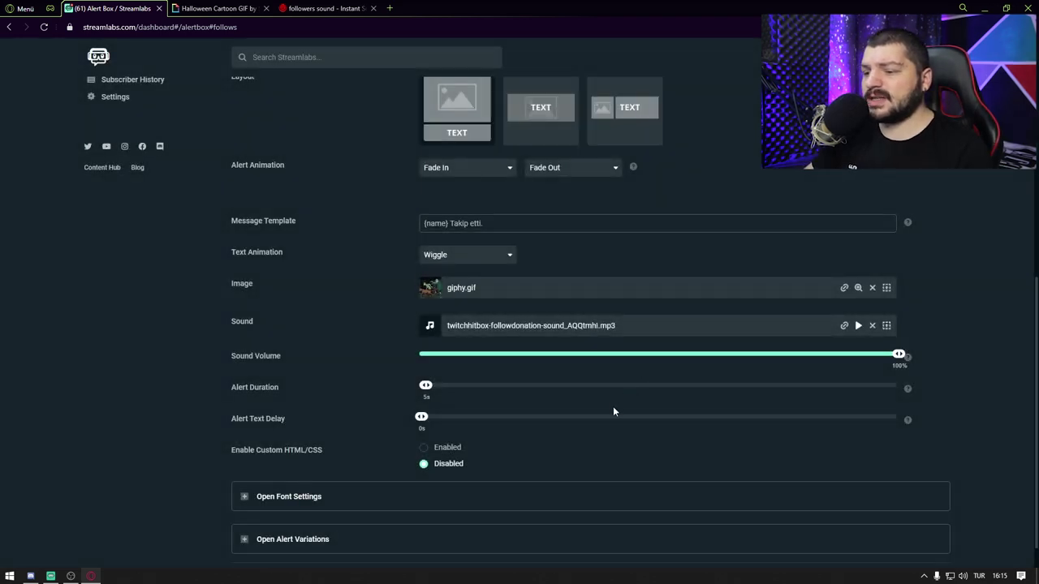
pyautogui.scroll(-1, 615, 406)
pyautogui.click(600, 545)
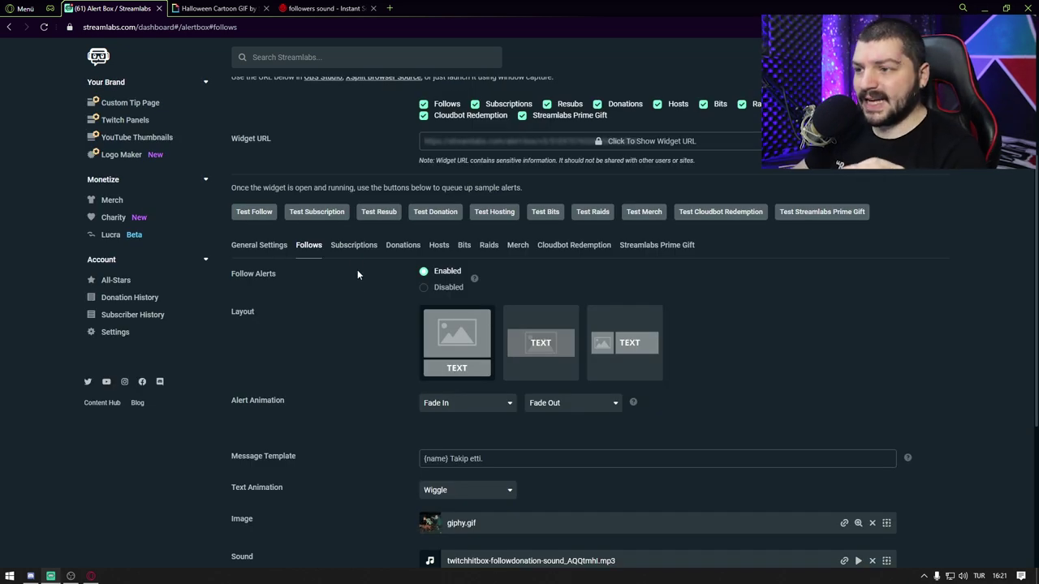
pyautogui.scroll(-1, 355, 254)
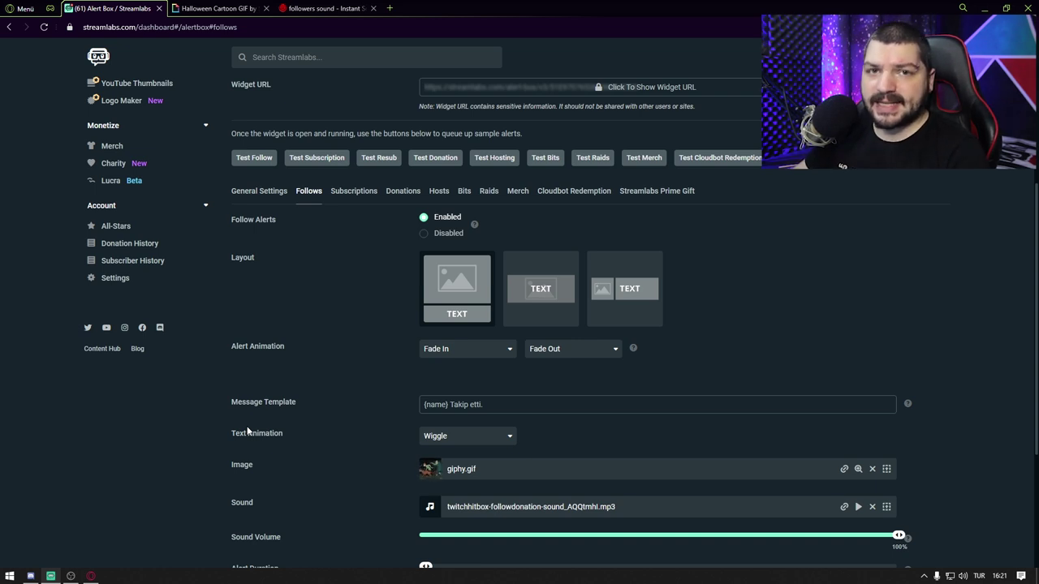
pyautogui.scroll(-2, 260, 456)
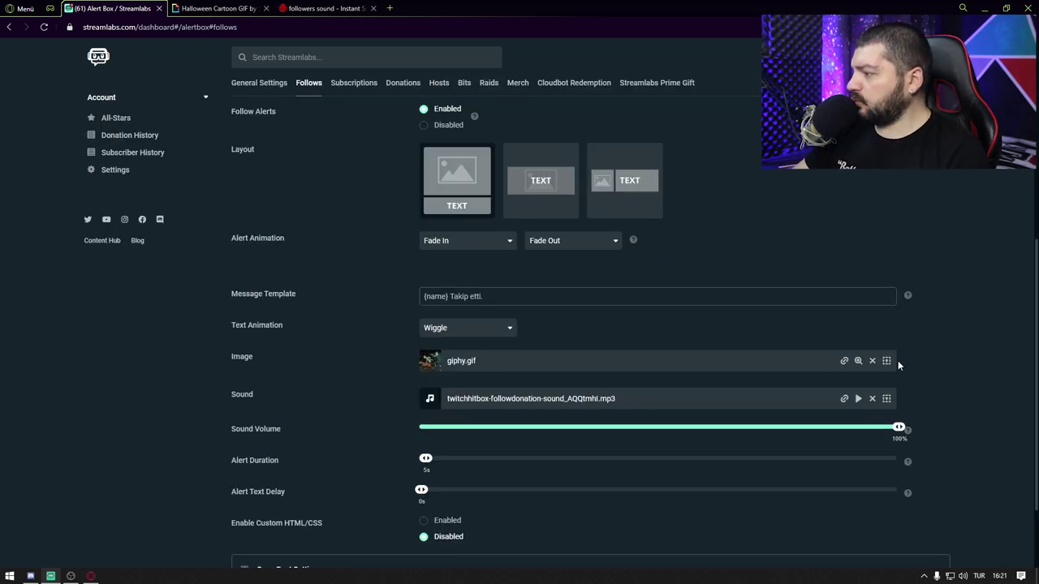
# Step: Check the Images Gallery uploads, keep giphy.gif, and save the follow alert settings
pyautogui.click(886, 361)
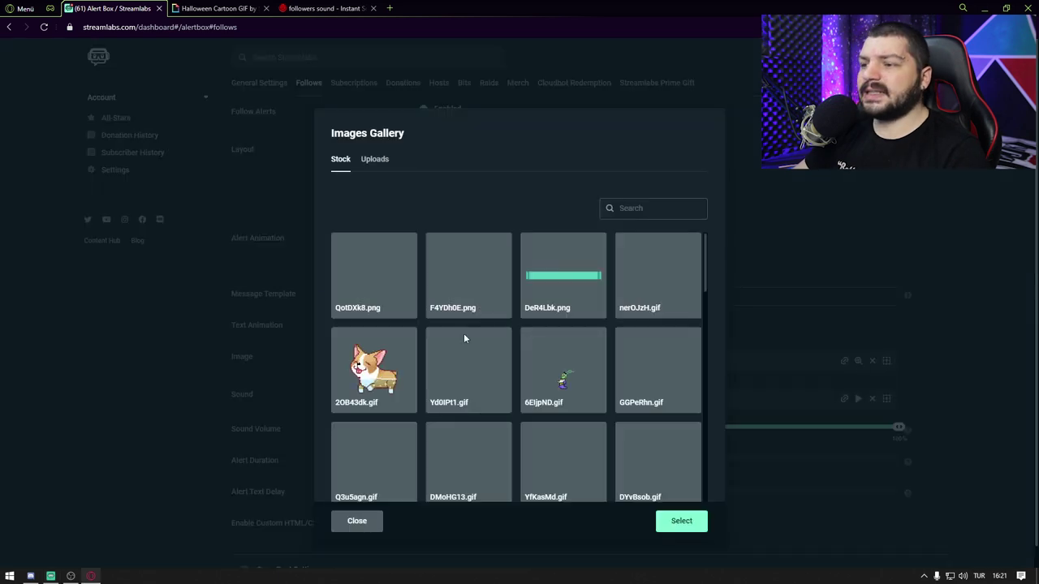
pyautogui.click(373, 161)
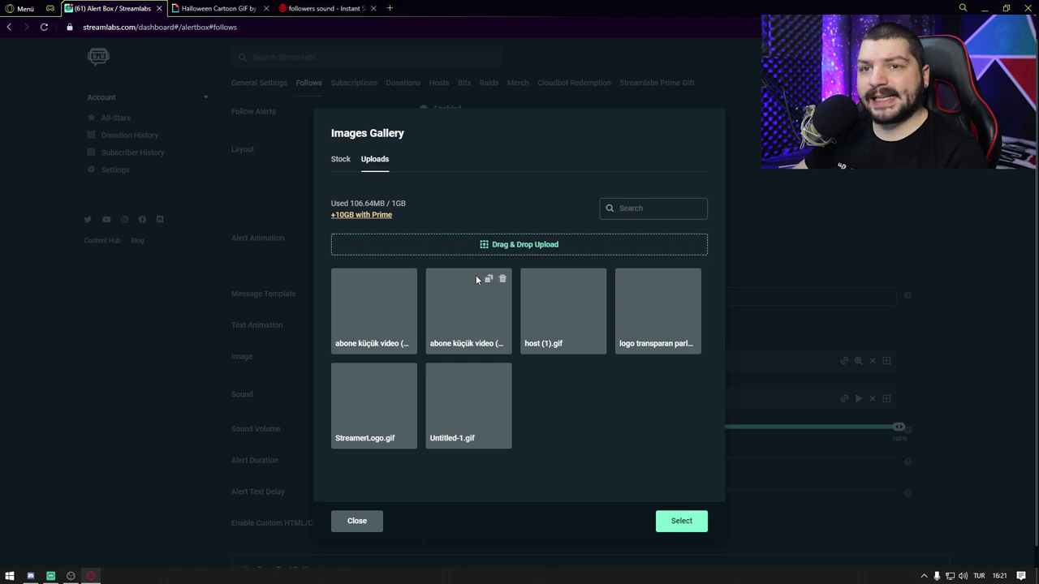
pyautogui.press('Escape')
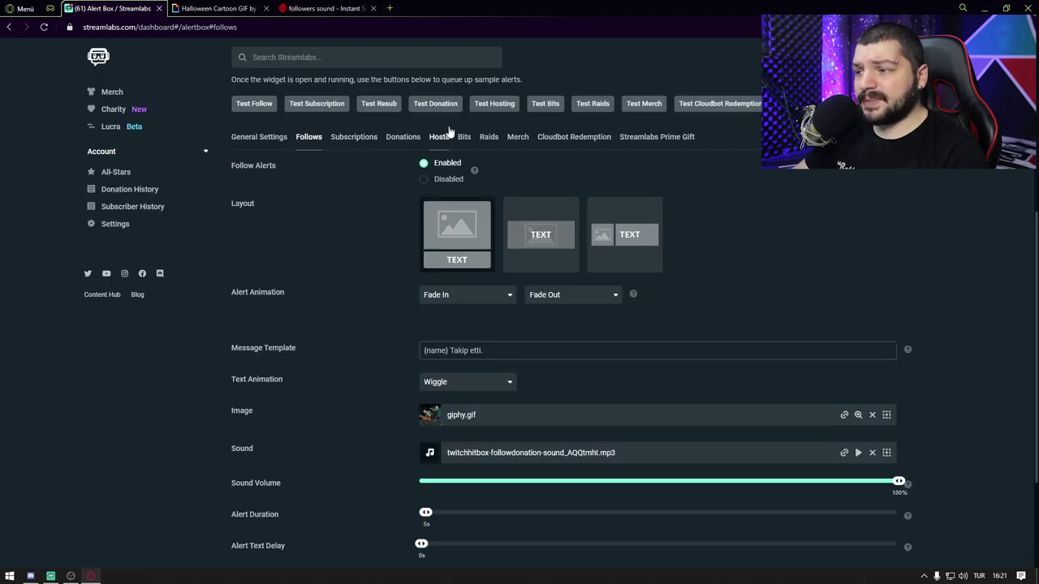
pyautogui.scroll(-2, 451, 230)
pyautogui.scroll(3, 451, 231)
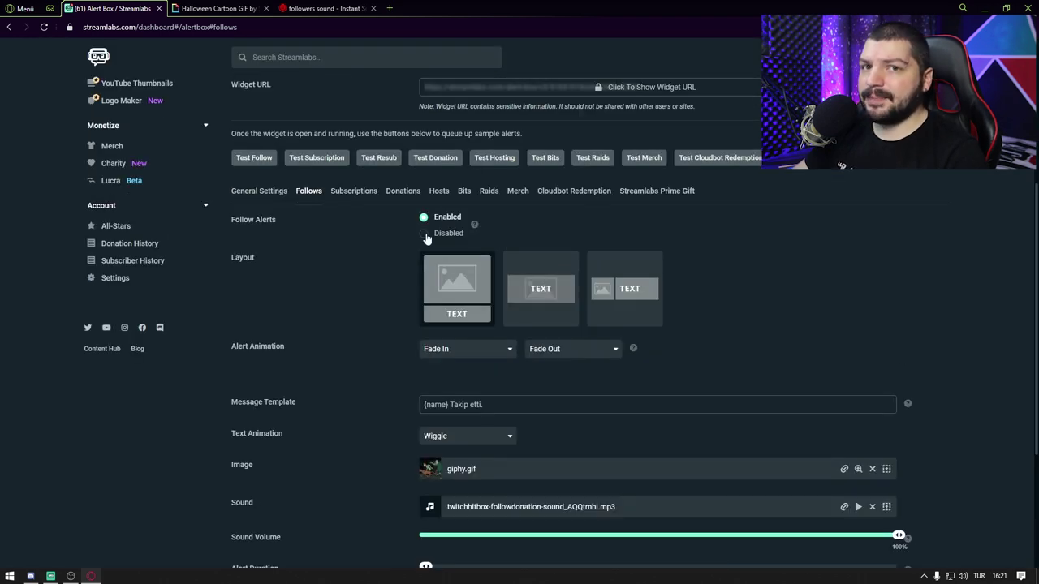
pyautogui.scroll(-3, 320, 247)
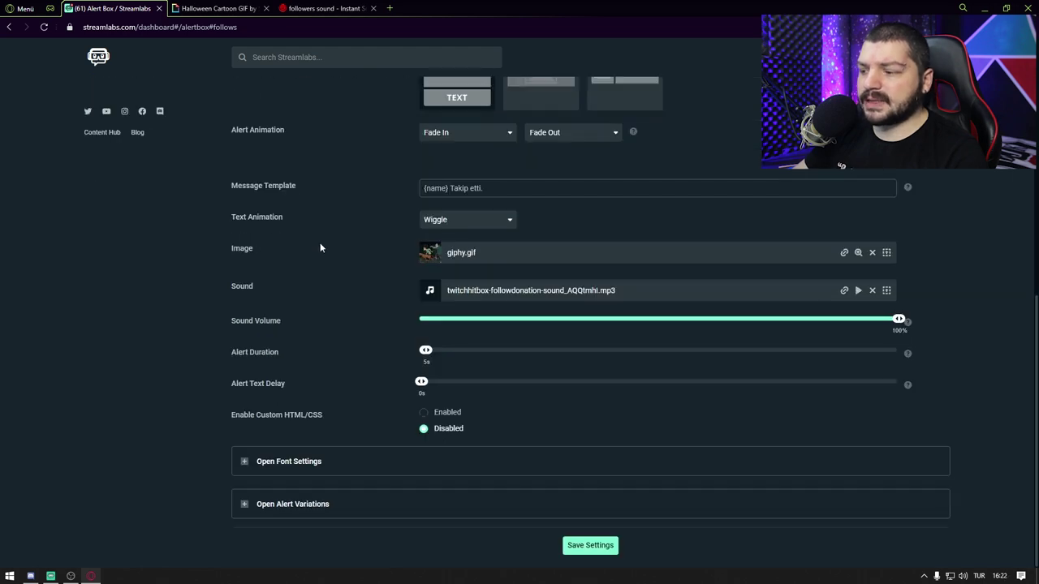
pyautogui.click(574, 551)
# Step: Save the Subscriptions alert settings, then go back to the Follows tab
pyautogui.scroll(3, 487, 365)
pyautogui.click(357, 191)
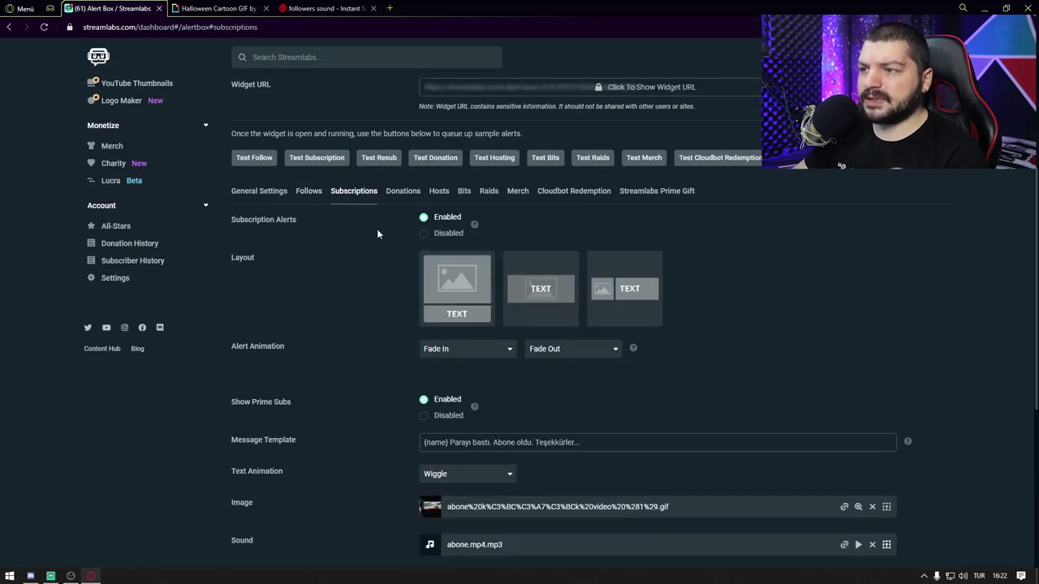
pyautogui.scroll(-4, 376, 229)
pyautogui.scroll(-1, 389, 257)
pyautogui.click(572, 545)
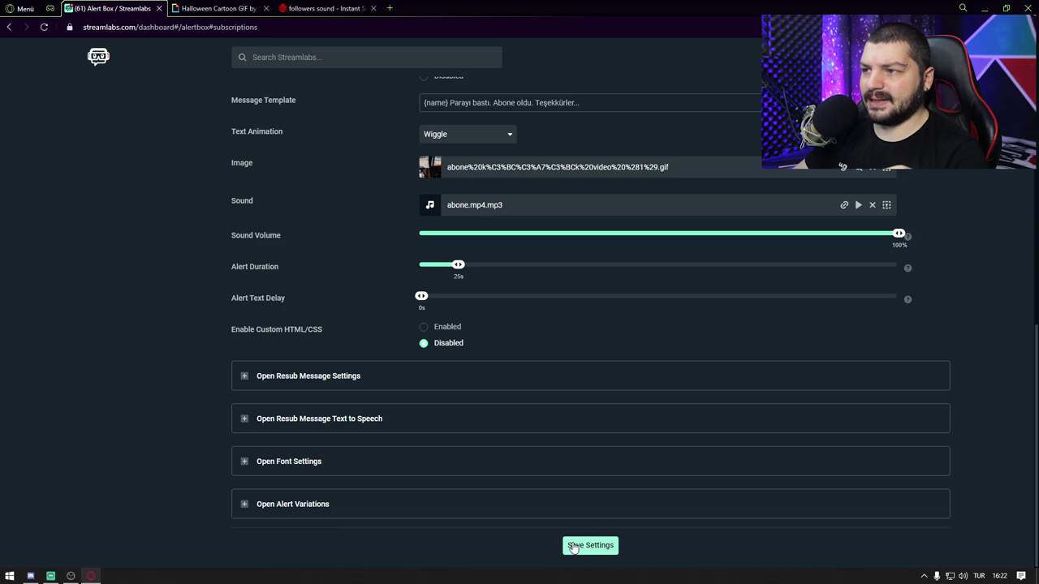
pyautogui.scroll(4, 382, 145)
pyautogui.scroll(-3, 462, 470)
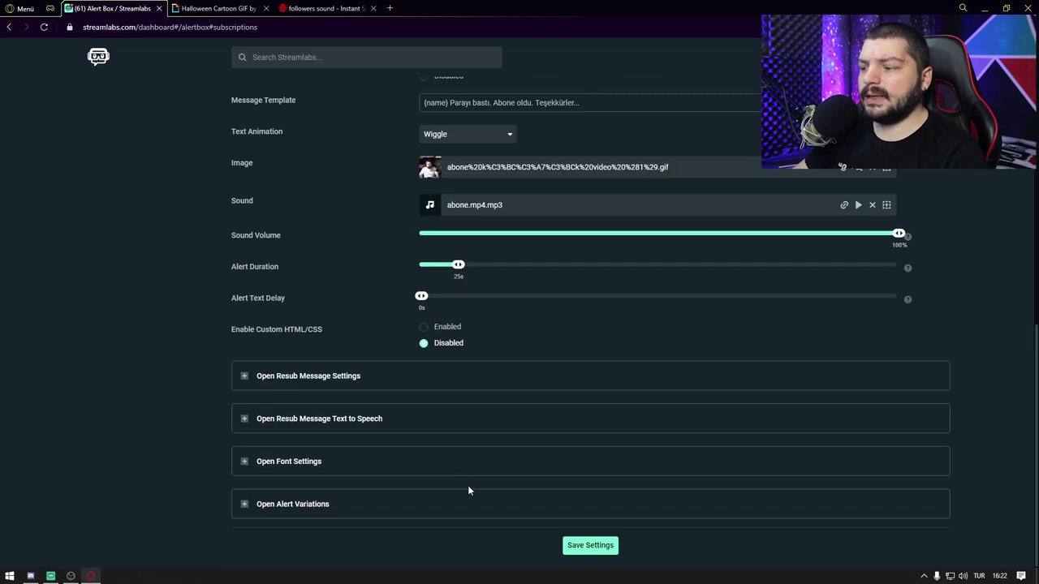
pyautogui.scroll(3, 456, 386)
pyautogui.click(308, 174)
pyautogui.scroll(3, 345, 315)
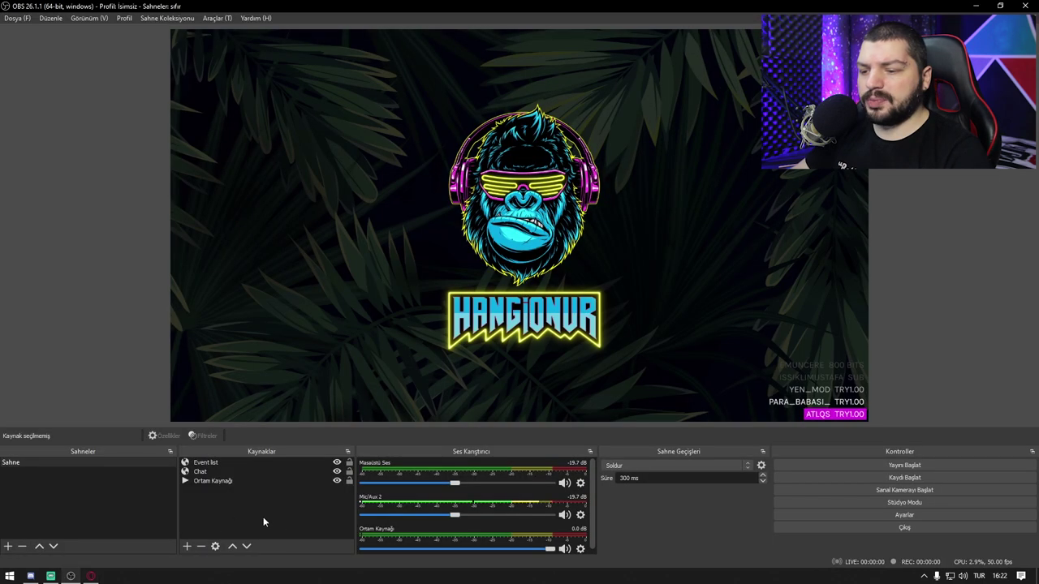
# Step: Add a browser source named Bildirimler using the pasted alert box widget URL
pyautogui.rightClick(263, 517)
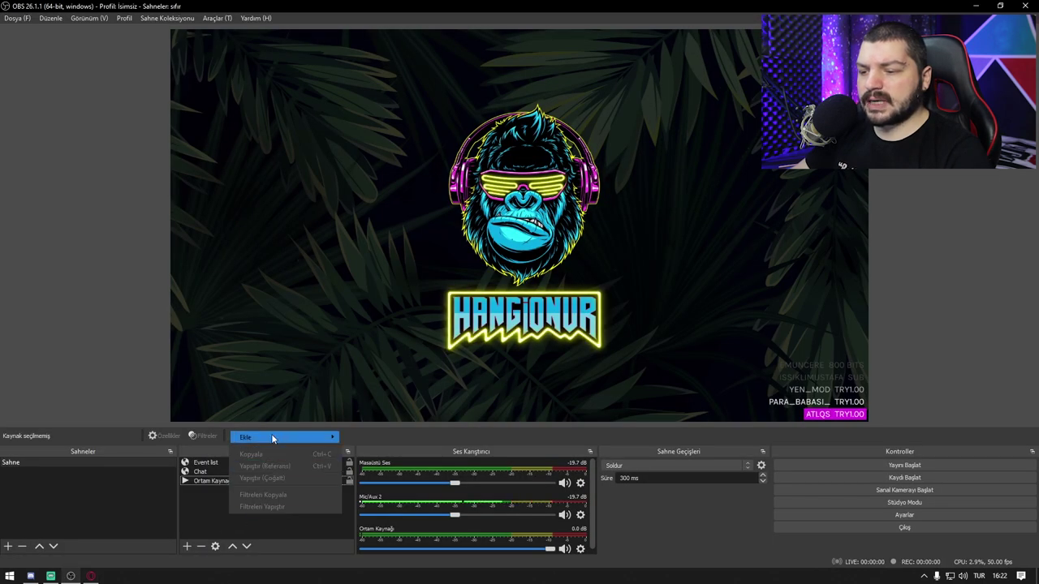
pyautogui.moveTo(271, 439)
pyautogui.click(381, 530)
pyautogui.write('Bildirimler')
pyautogui.press('Return')
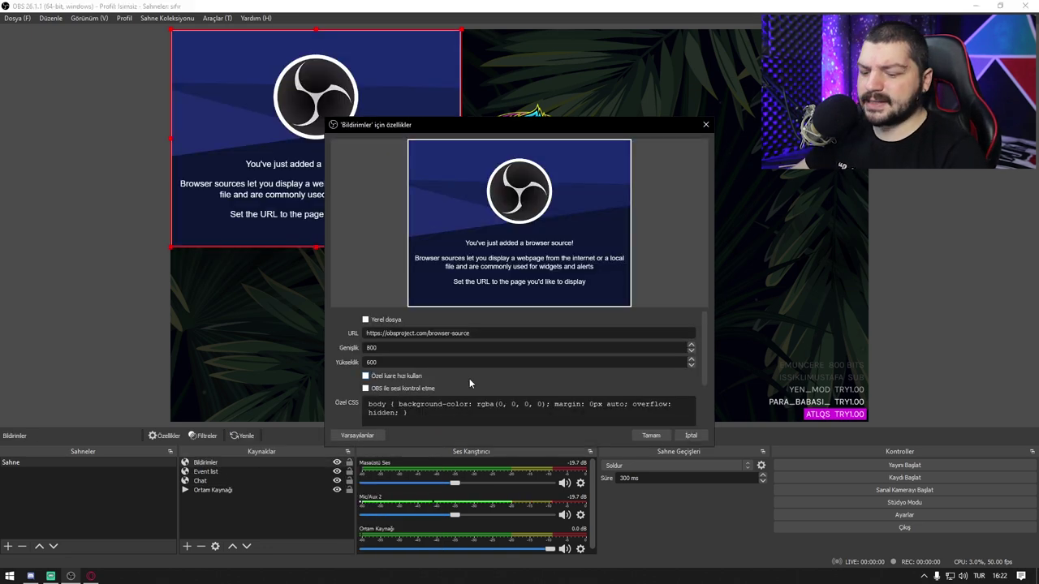
pyautogui.tripleClick(477, 335)
pyautogui.click(650, 436)
# Step: Place Bildirimler at the canvas's top-left and arrange browser left, OBS right
pyautogui.moveTo(289, 112)
pyautogui.mouseDown()
pyautogui.moveTo(334, 123)
pyautogui.moveTo(291, 113)
pyautogui.mouseUp()
pyautogui.moveTo(422, 6); pyautogui.dragTo(678, 51)
pyautogui.moveTo(519, 8); pyautogui.dragTo(0, 65)
pyautogui.click(637, 195)
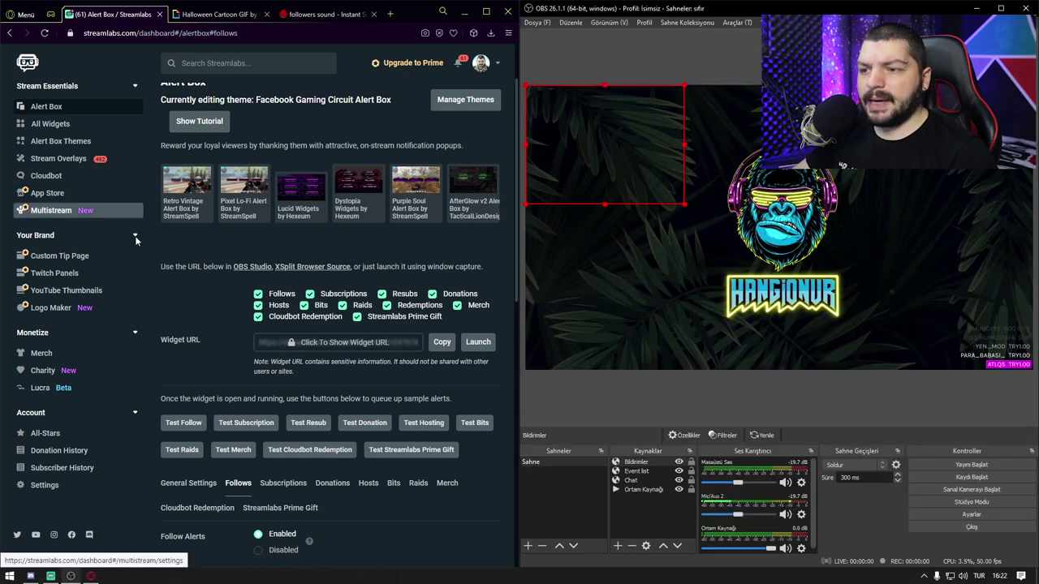
# Step: Fire test follow and subscription alerts and watch them play in the OBS Bildirimler source
pyautogui.click(183, 422)
pyautogui.click(656, 404)
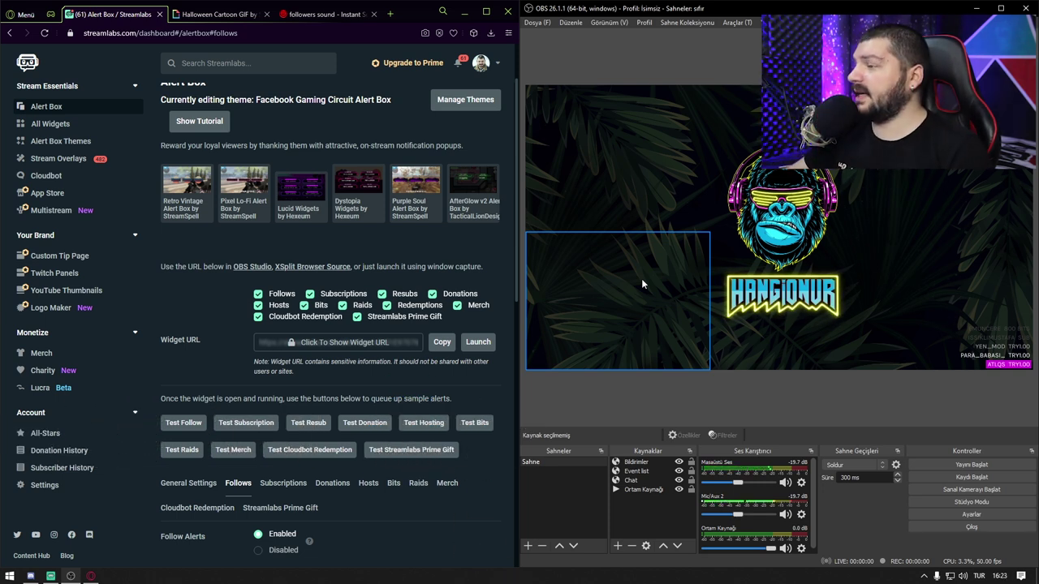
pyautogui.click(245, 429)
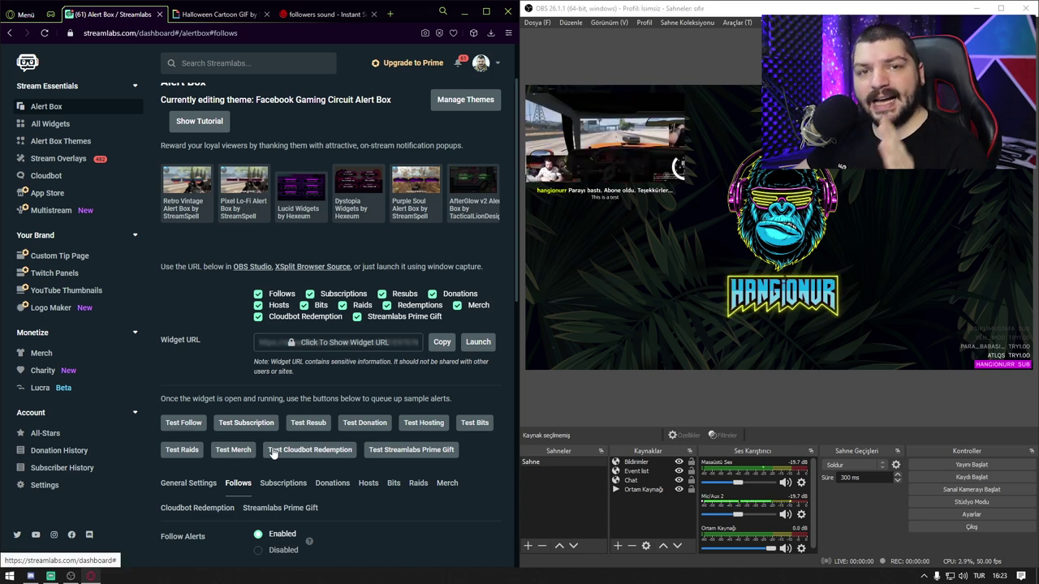
pyautogui.scroll(1, 85, 256)
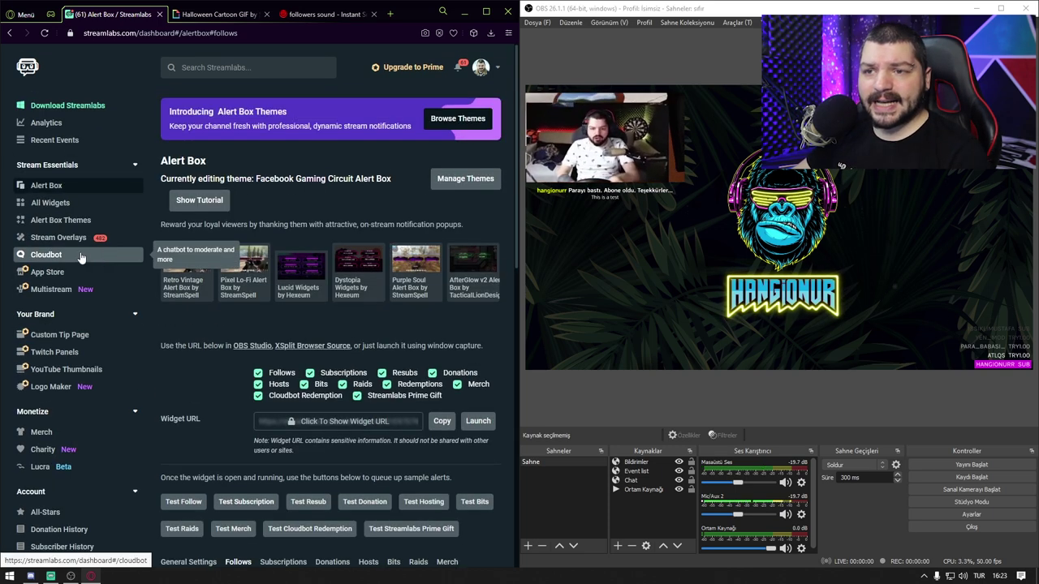
pyautogui.click(49, 203)
# Step: Maximize the browser, open the Donation Goal widget, and end the current goal
pyautogui.moveTo(413, 16); pyautogui.dragTo(594, 95)
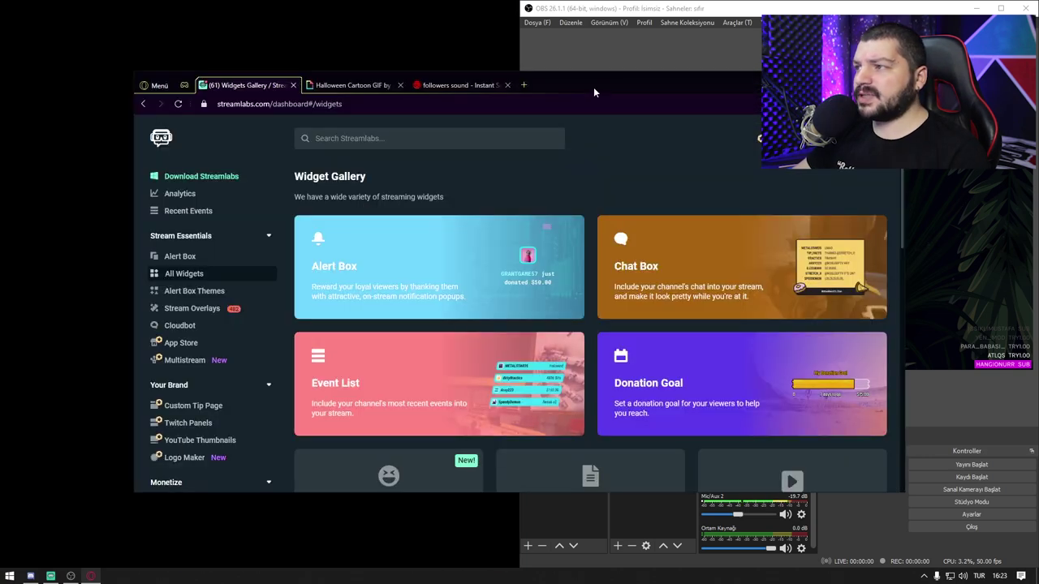
pyautogui.doubleClick(593, 81)
pyautogui.click(511, 332)
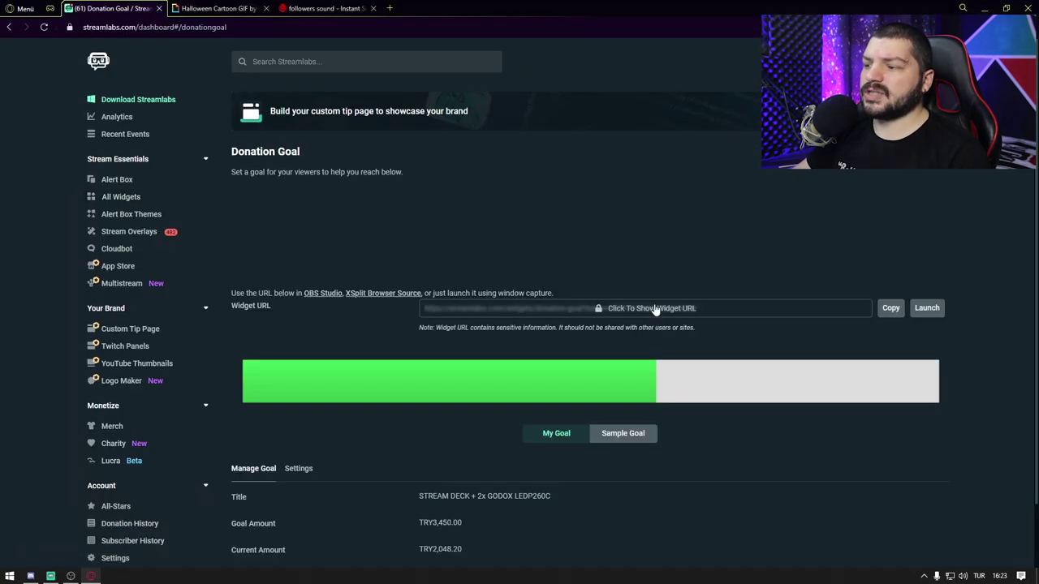
pyautogui.scroll(-2, 656, 310)
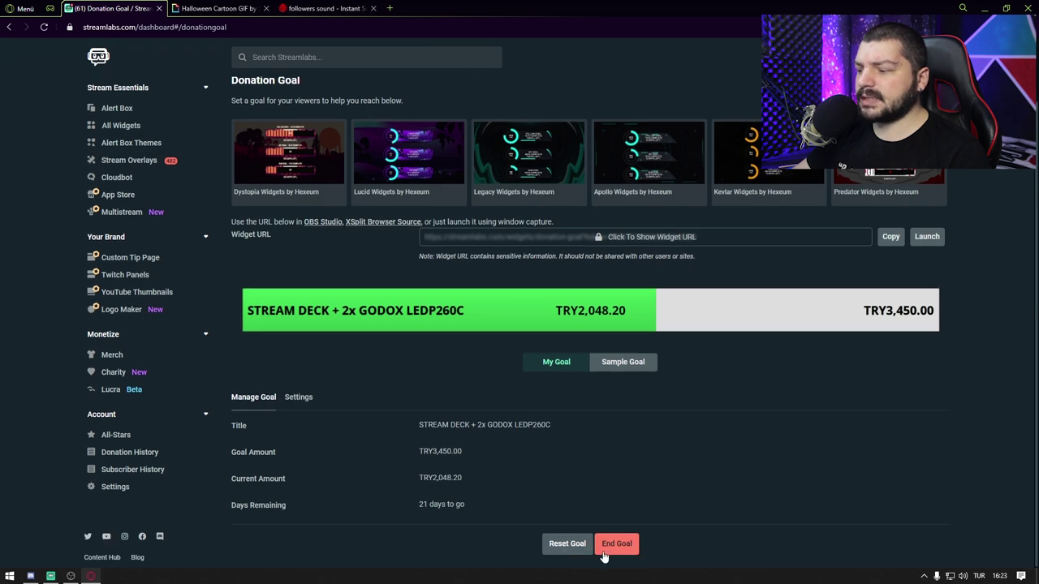
pyautogui.click(607, 552)
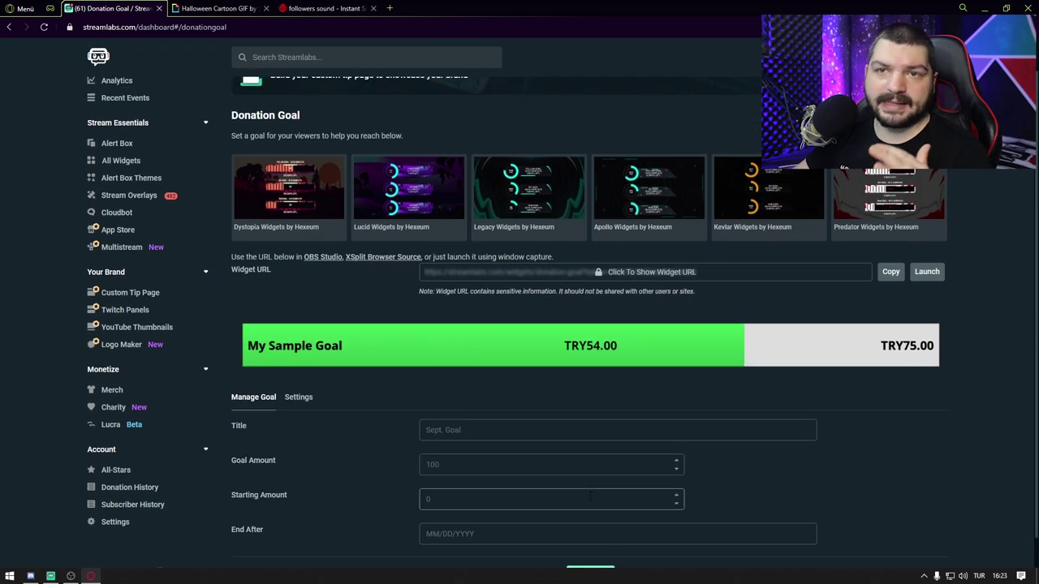
# Step: Try the Standard goal bar layout, revert to Condensed, and return to Manage Goal
pyautogui.click(455, 430)
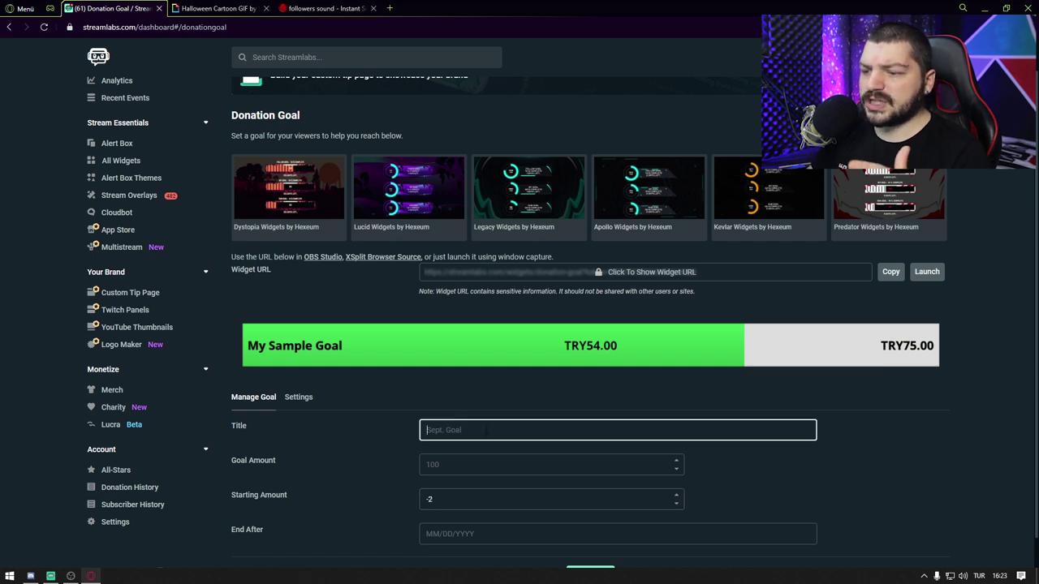
pyautogui.click(298, 397)
pyautogui.scroll(-1, 297, 408)
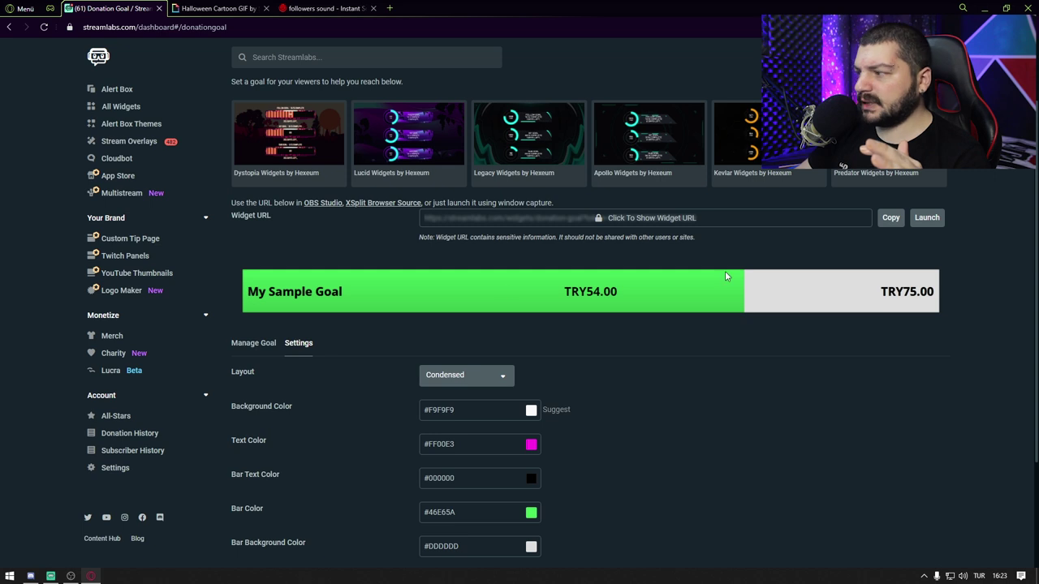
pyautogui.click(445, 377)
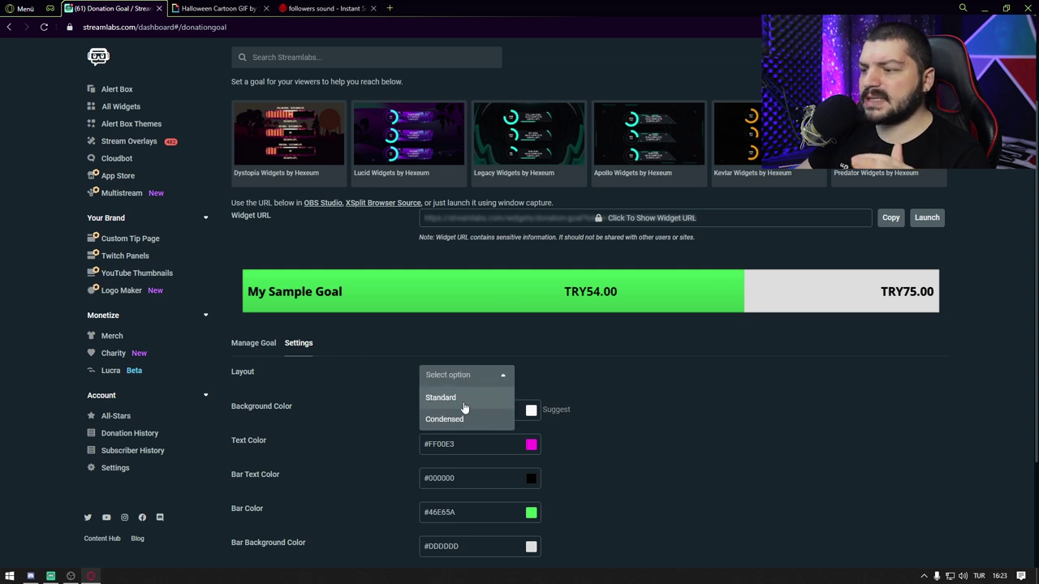
pyautogui.click(463, 399)
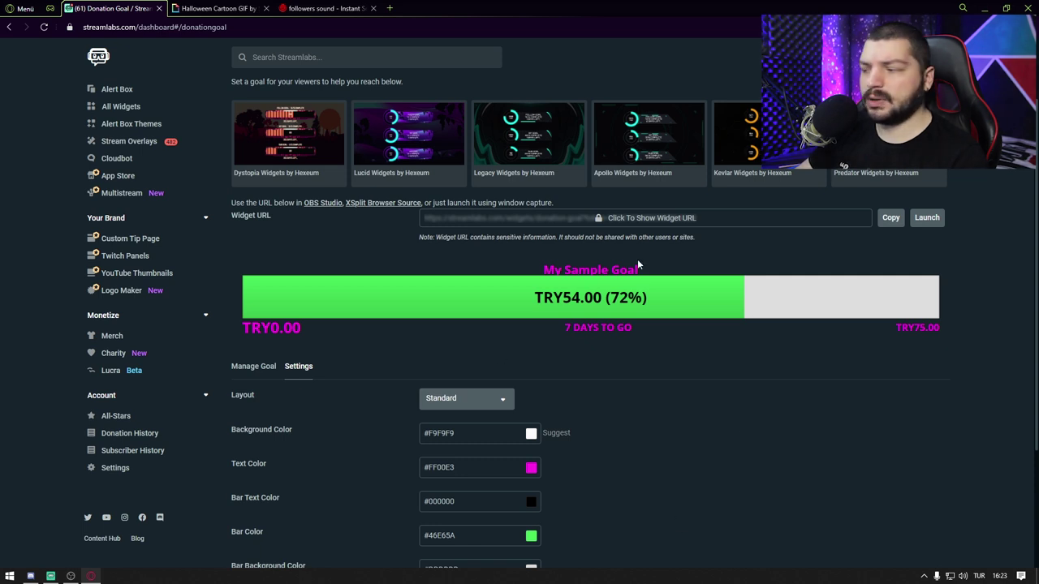
pyautogui.click(477, 399)
pyautogui.click(458, 439)
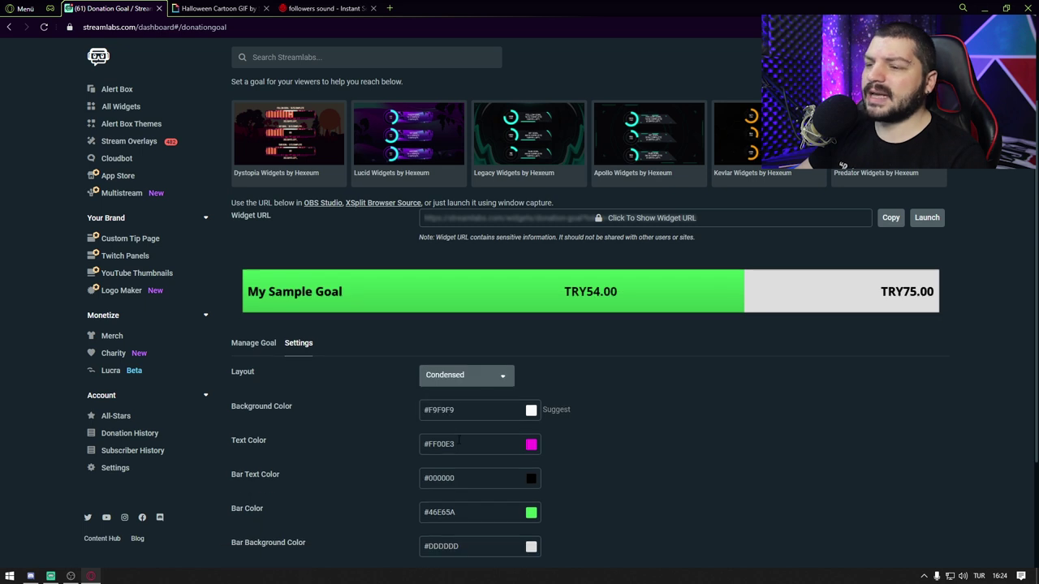
pyautogui.click(253, 343)
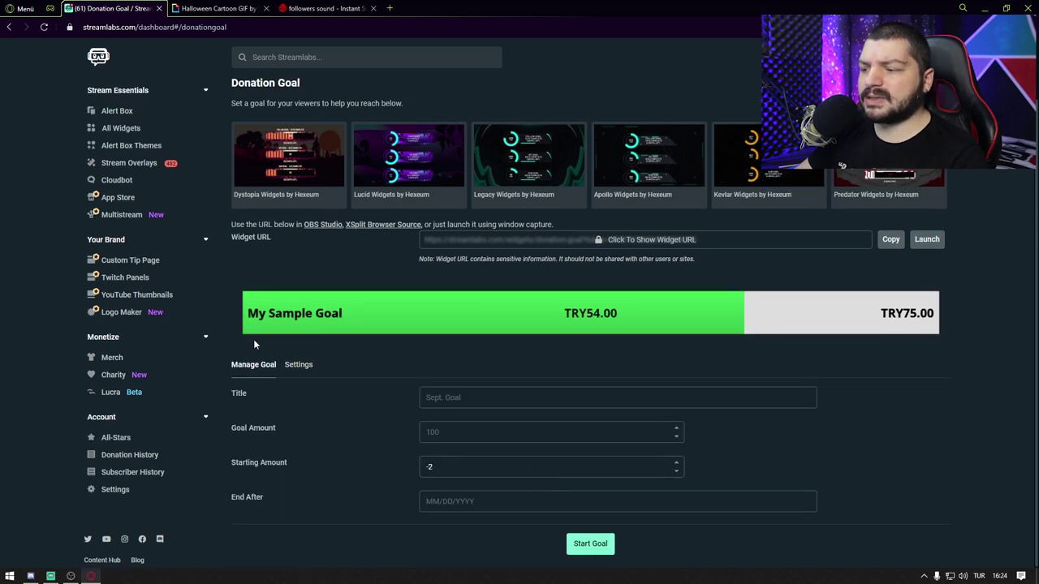
# Step: Fill in title webcam, goal 1000, starting amount 0, end date 02/17/2021, and start the goal
pyautogui.click(430, 398)
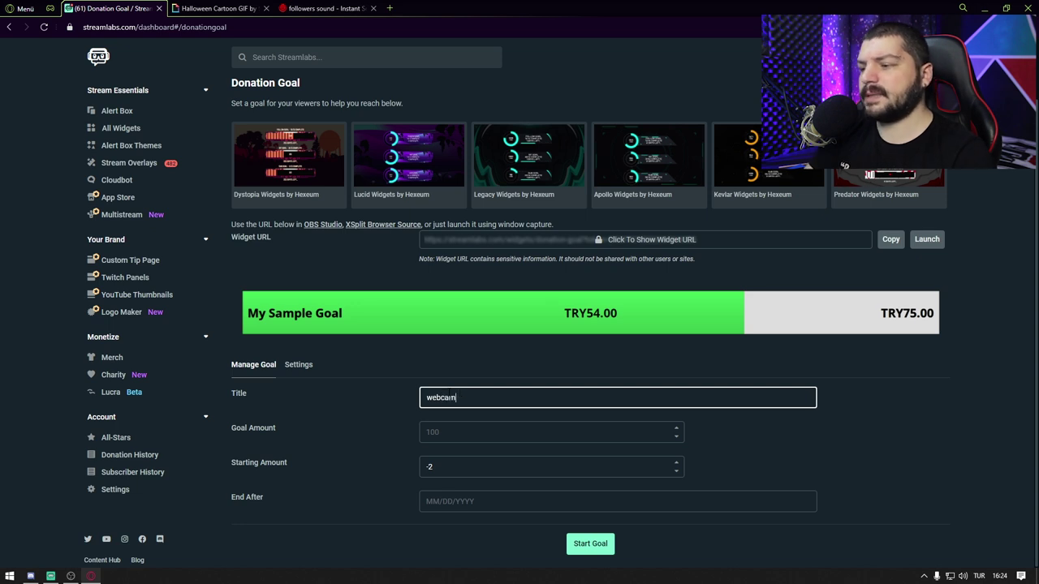
pyautogui.click(463, 432)
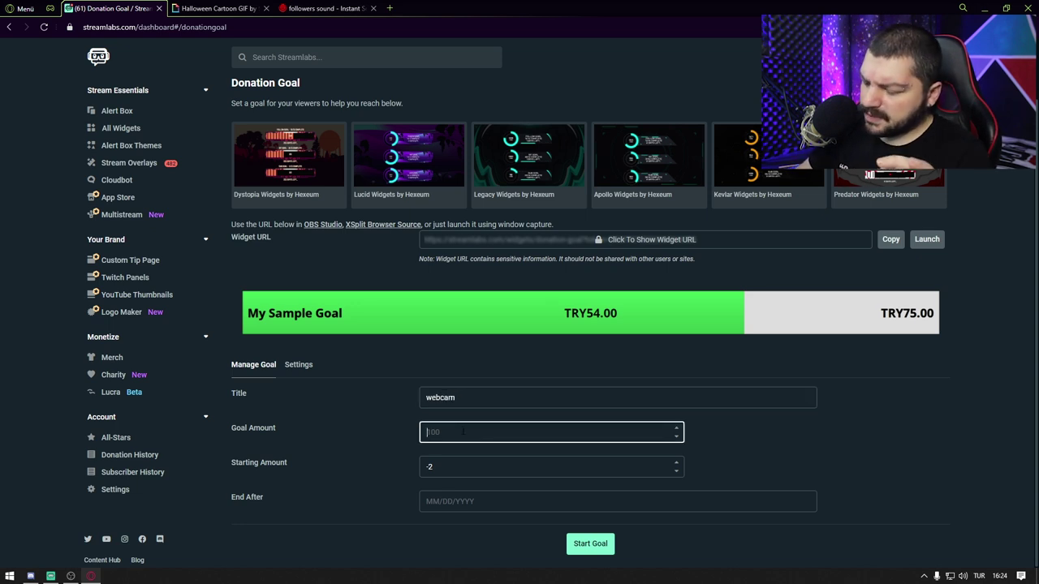
pyautogui.press('BackSpace')
pyautogui.press('BackSpace')
pyautogui.press('BackSpace')
pyautogui.write('000')
pyautogui.click(443, 467)
pyautogui.click(424, 507)
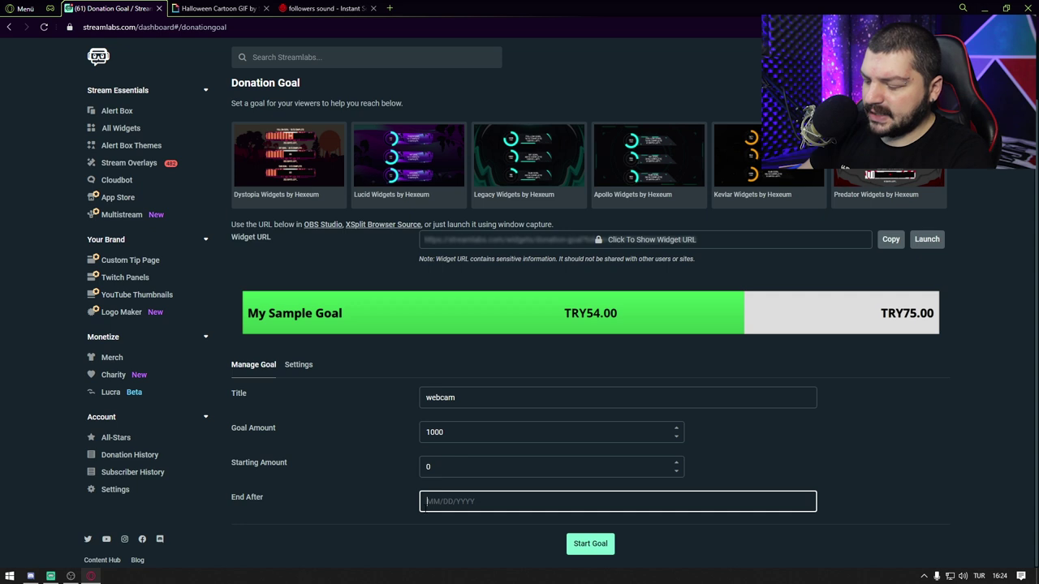
pyautogui.write('02/17/202')
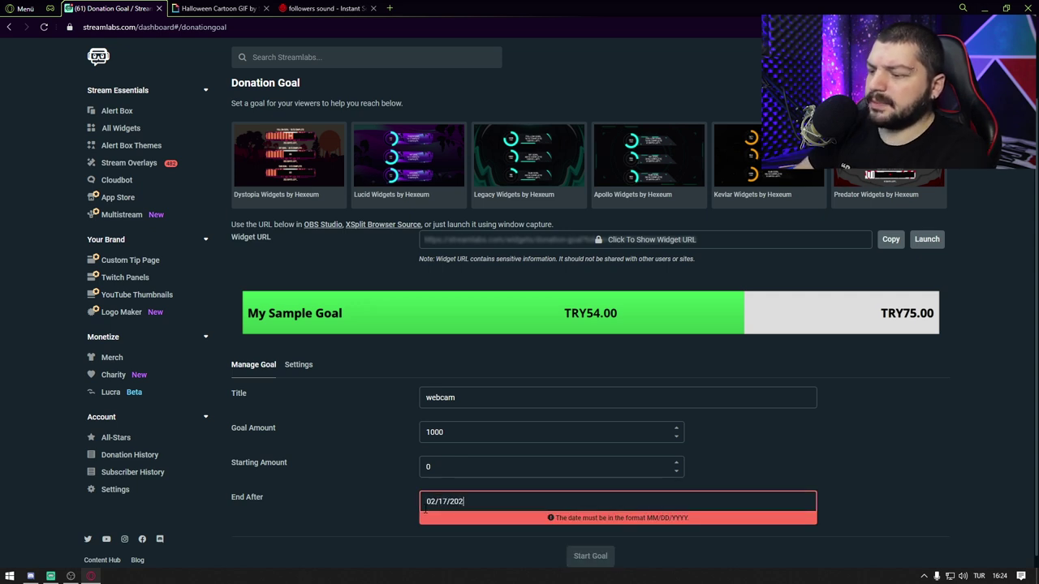
pyautogui.write('1')
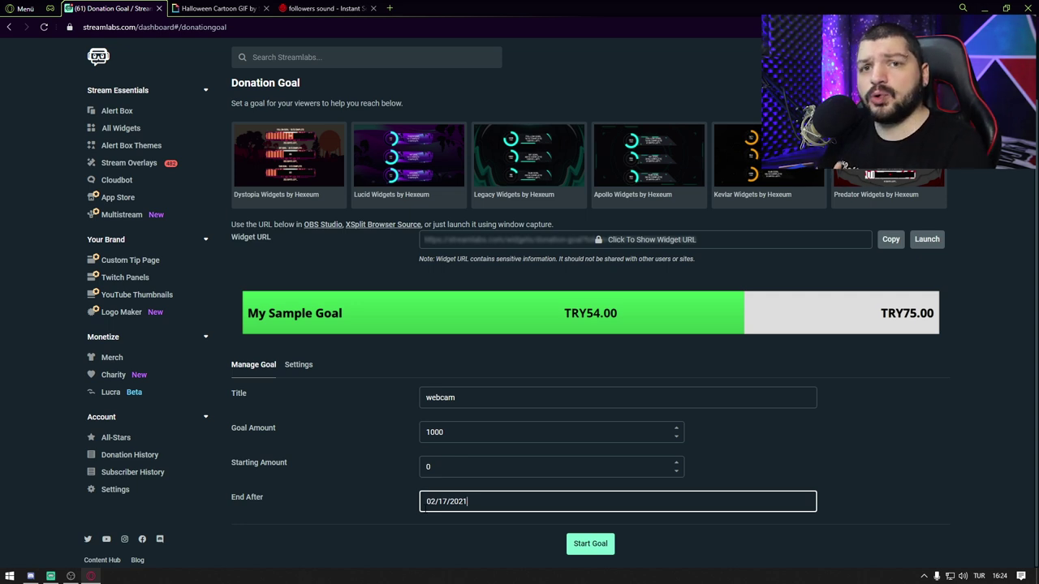
pyautogui.click(579, 543)
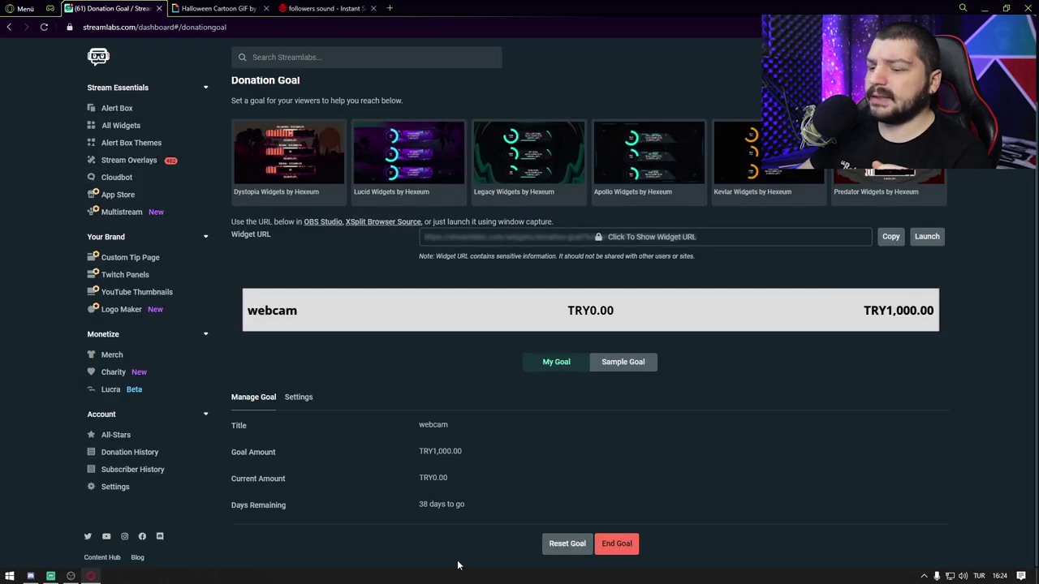
# Step: In maximized OBS, add a browser source named 'Donate bar' with the donation goal widget URL
pyautogui.click(70, 576)
pyautogui.moveTo(729, 18); pyautogui.dragTo(630, 56)
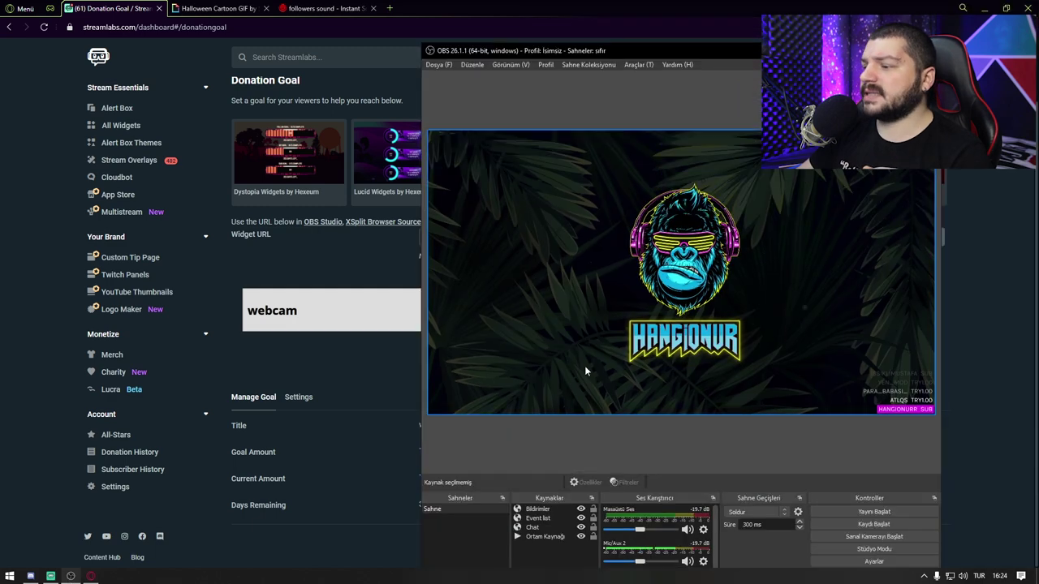
pyautogui.doubleClick(631, 56)
pyautogui.rightClick(318, 488)
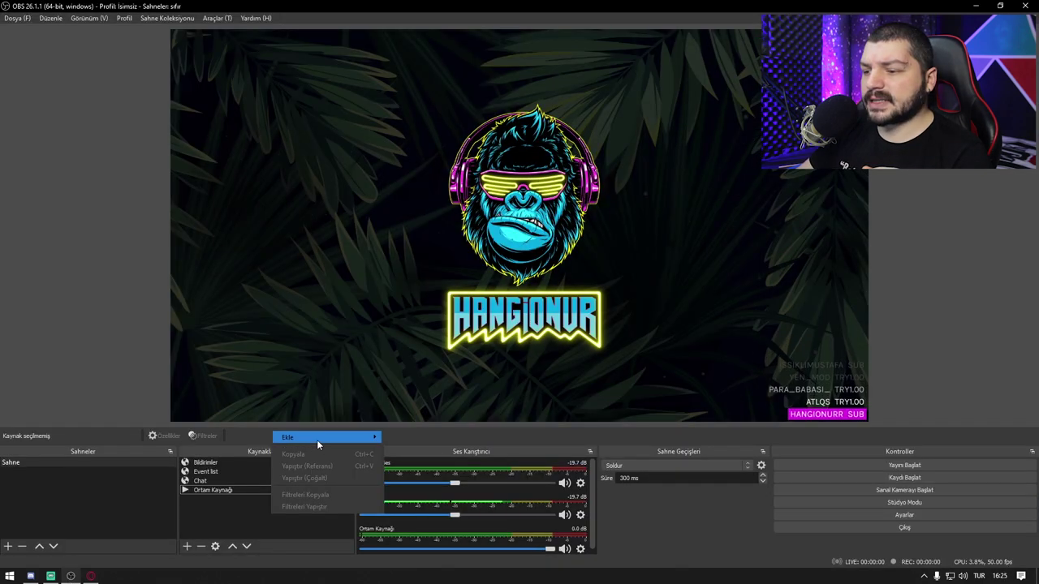
pyautogui.moveTo(317, 440)
pyautogui.click(414, 519)
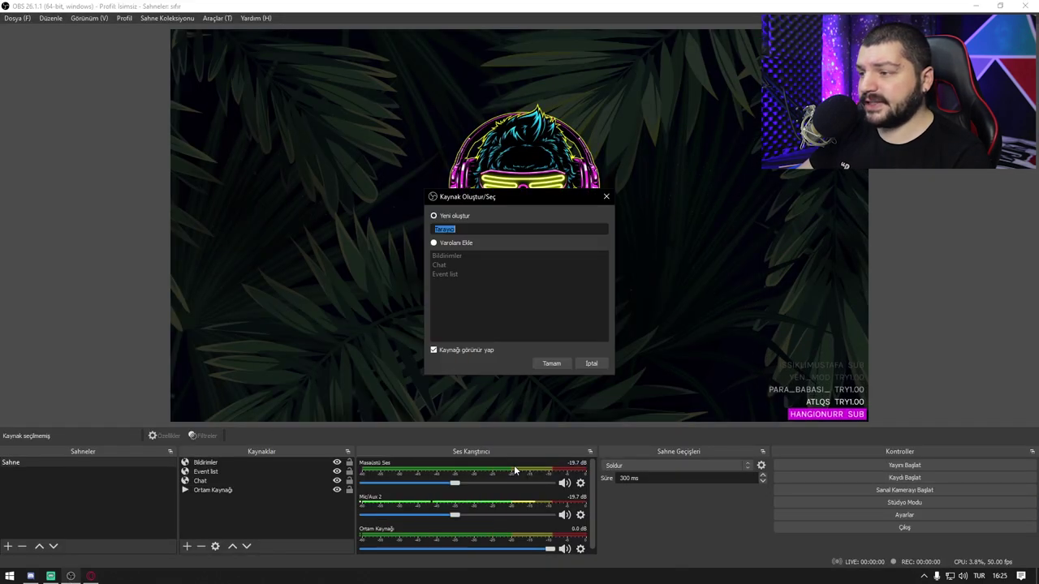
pyautogui.write('Donate ')
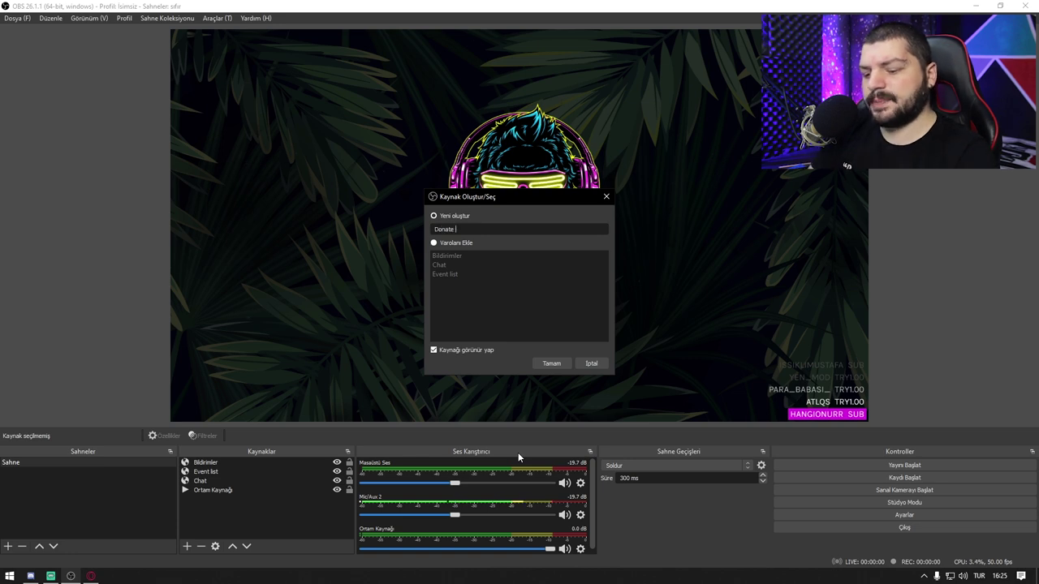
pyautogui.write('bar')
pyautogui.press('Return')
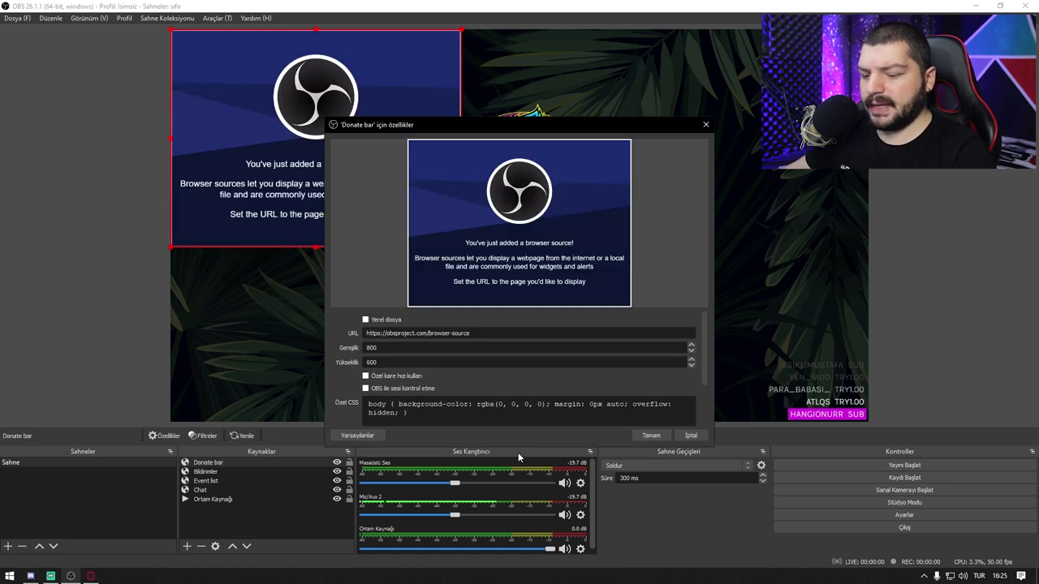
pyautogui.hotkey('ctrl', 'v')
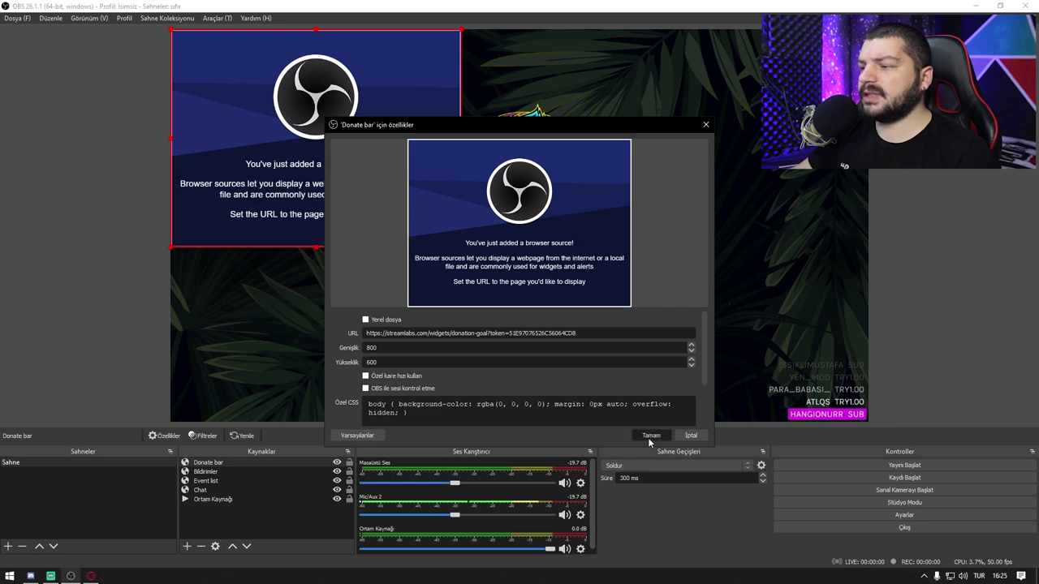
pyautogui.click(651, 435)
# Step: Move the Donate bar to the canvas's top-right and shrink it to a small strip
pyautogui.moveTo(370, 185); pyautogui.dragTo(777, 185)
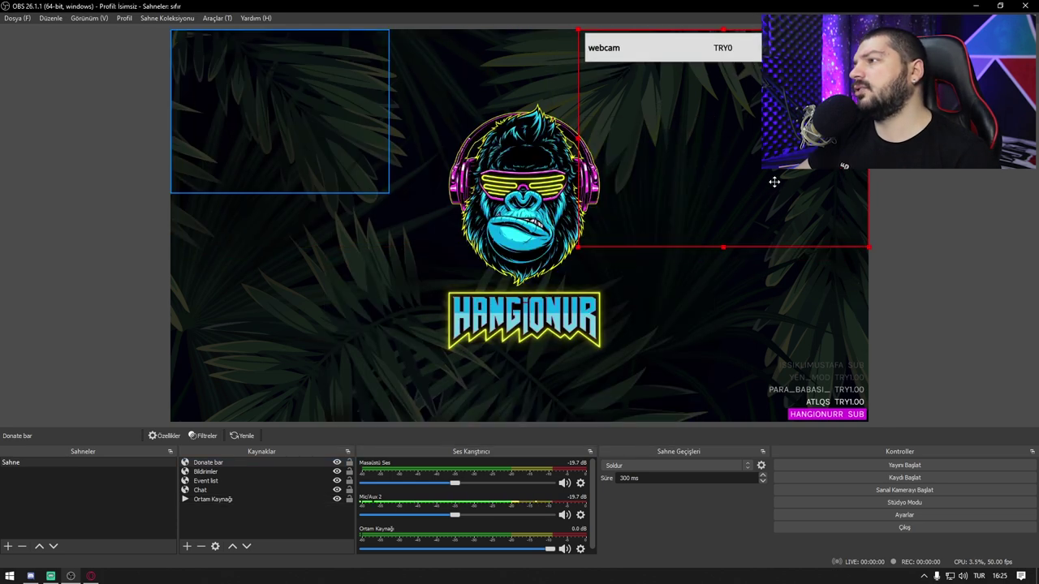
pyautogui.click(573, 250)
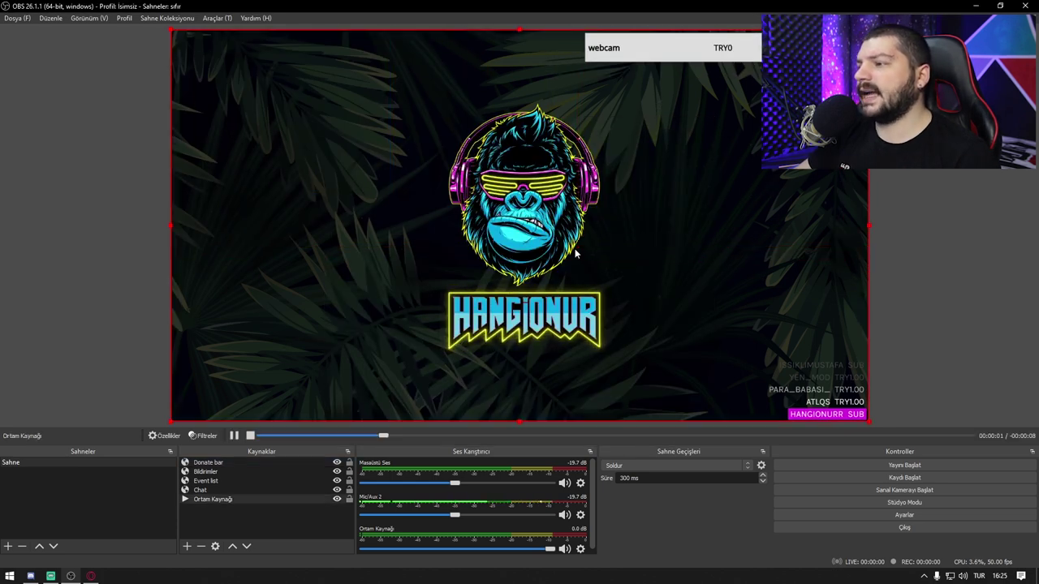
pyautogui.click(630, 206)
pyautogui.moveTo(578, 246); pyautogui.dragTo(680, 174)
pyautogui.click(933, 122)
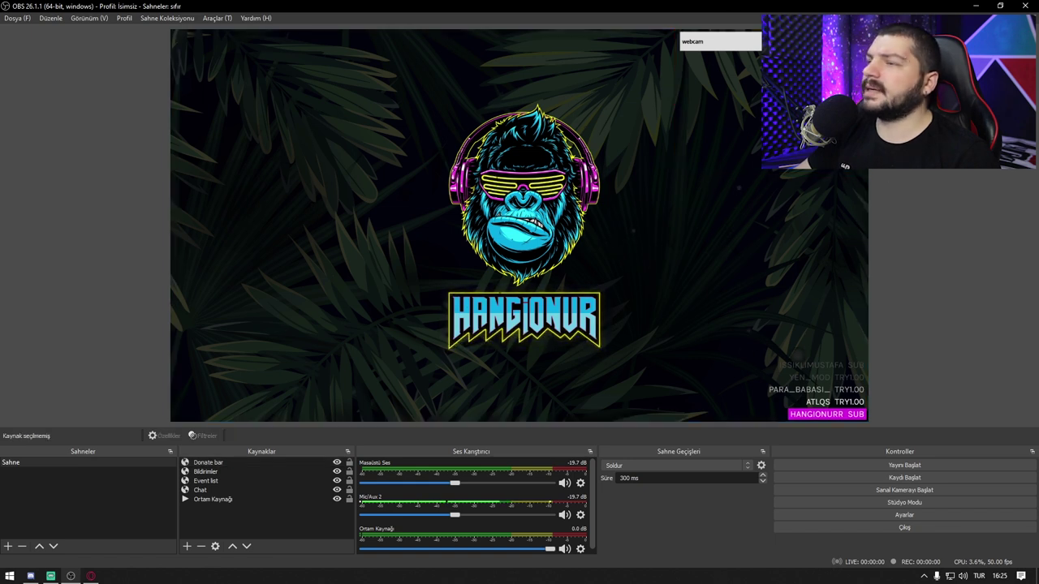